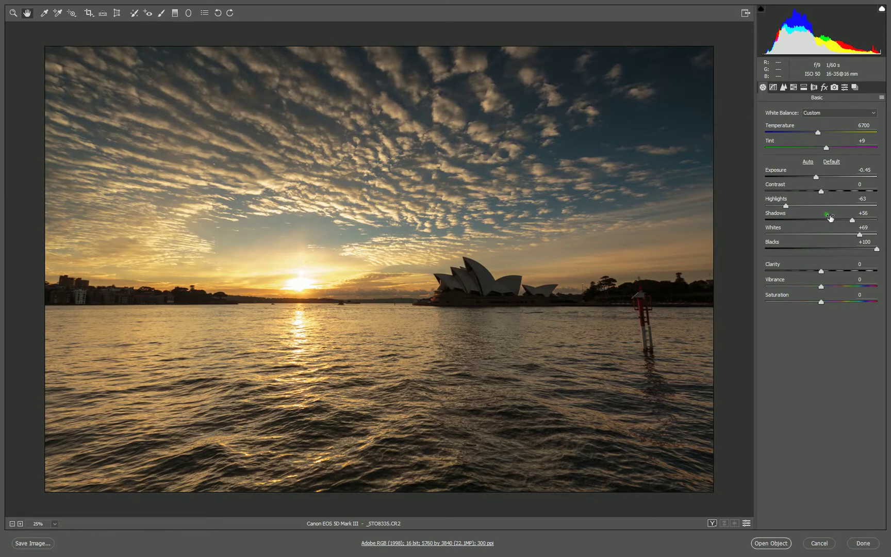
# Review the Tone Curve, Detail, HSL, Split Toning and Lens Corrections panels, then return to Basic
pyautogui.click(774, 88)
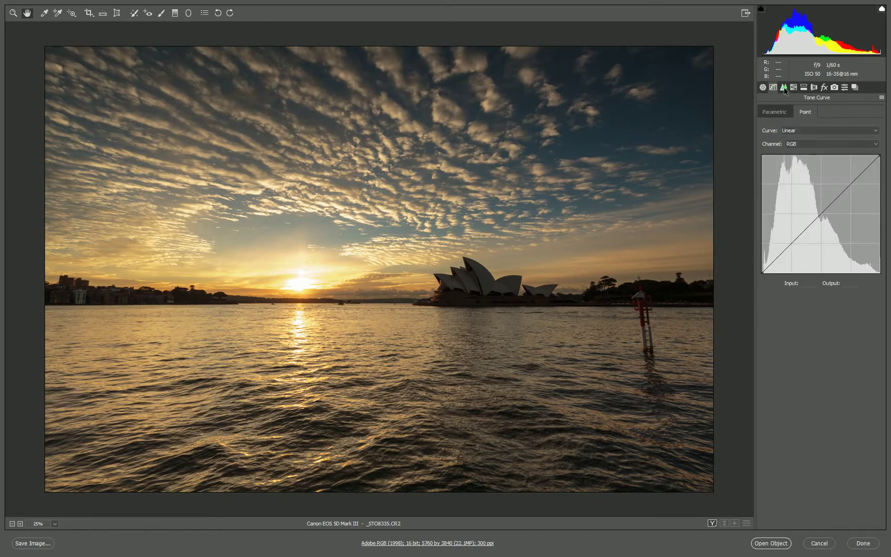
pyautogui.click(795, 88)
pyautogui.click(804, 88)
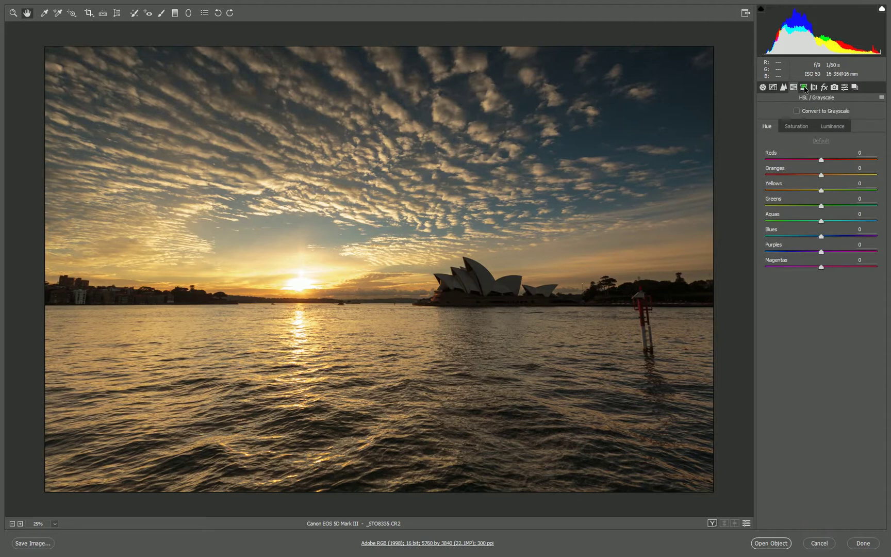
pyautogui.click(815, 87)
pyautogui.click(816, 88)
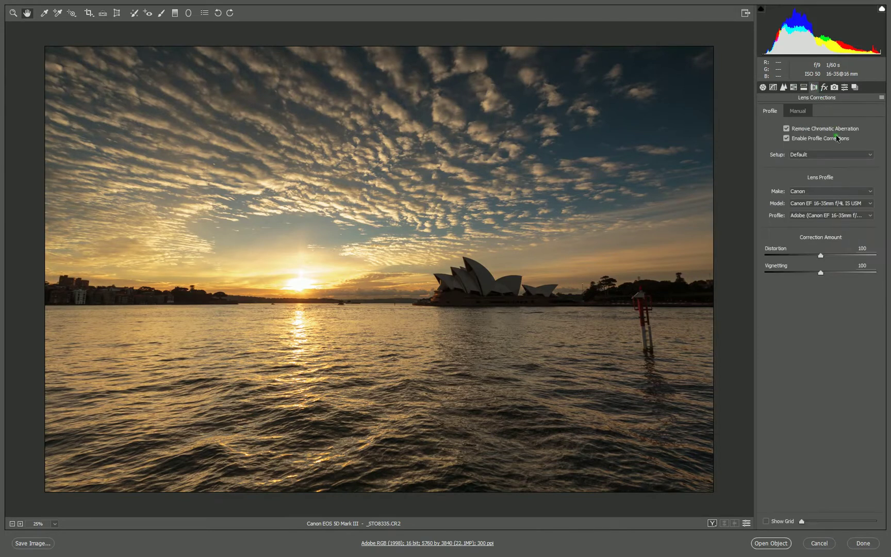
pyautogui.click(763, 87)
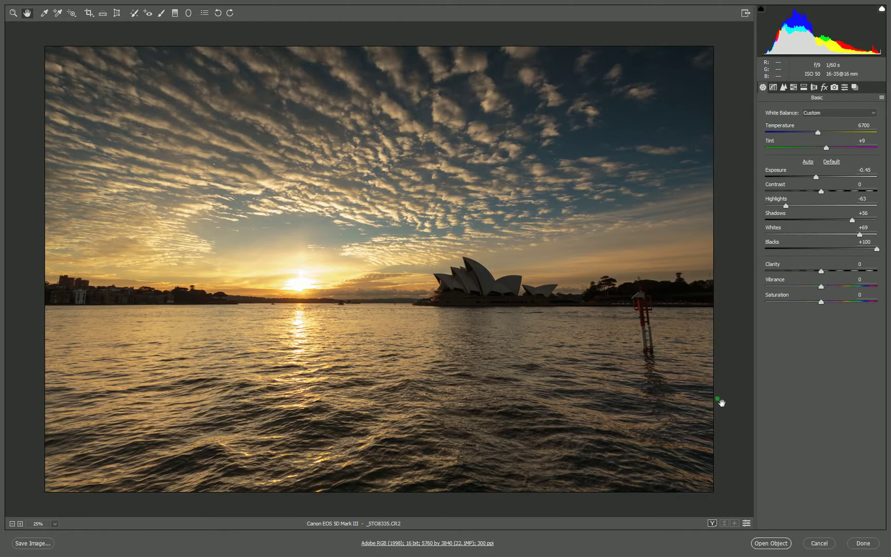
# Compare the photo before and after the adjustments, then open it in Photoshop as a regular image
pyautogui.click(746, 523)
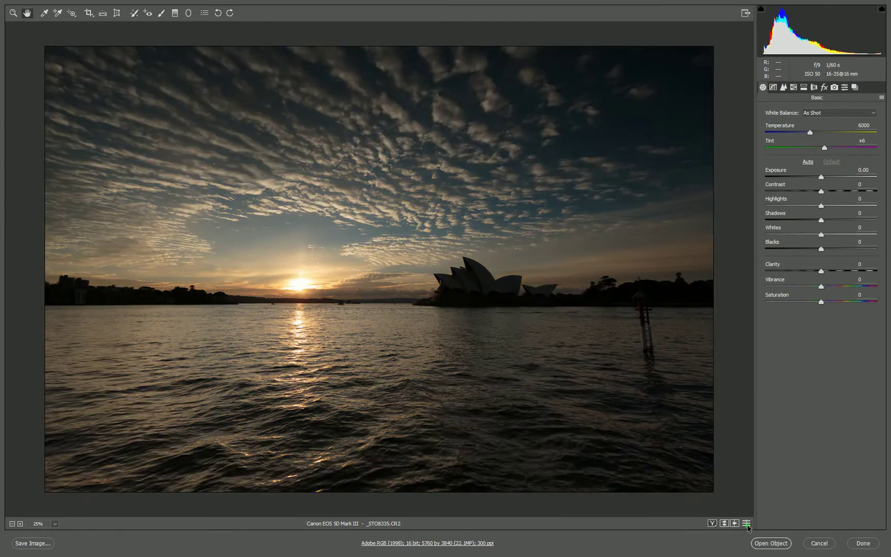
pyautogui.click(747, 524)
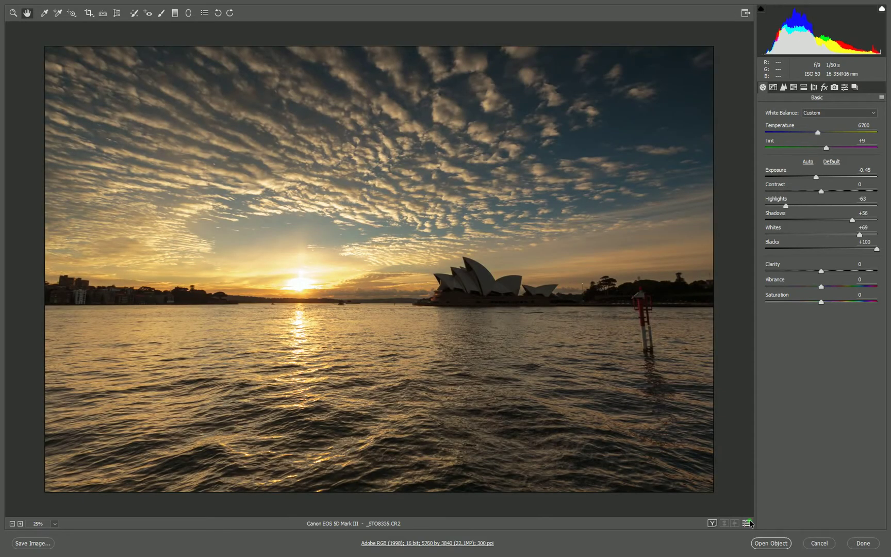
pyautogui.press('shift')
pyautogui.click(773, 545)
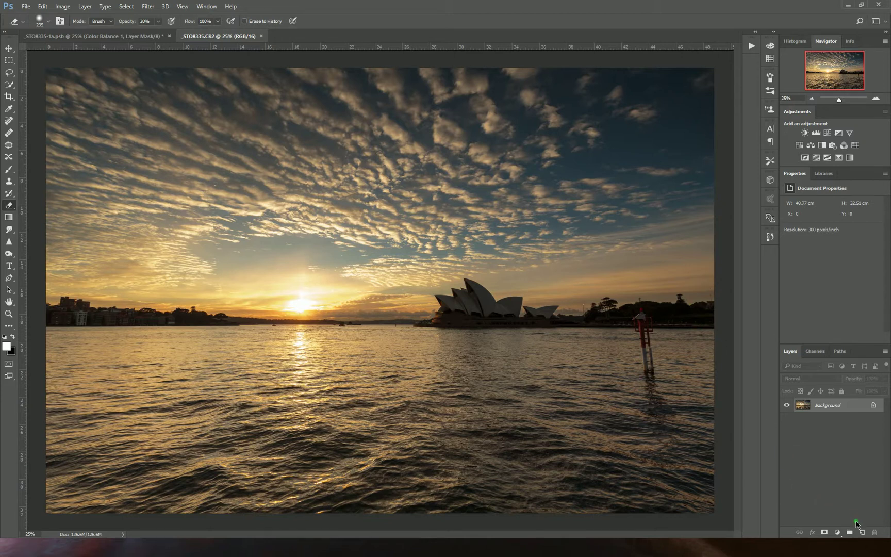
# Add an empty Layer 1 above the Background photo
pyautogui.click(864, 533)
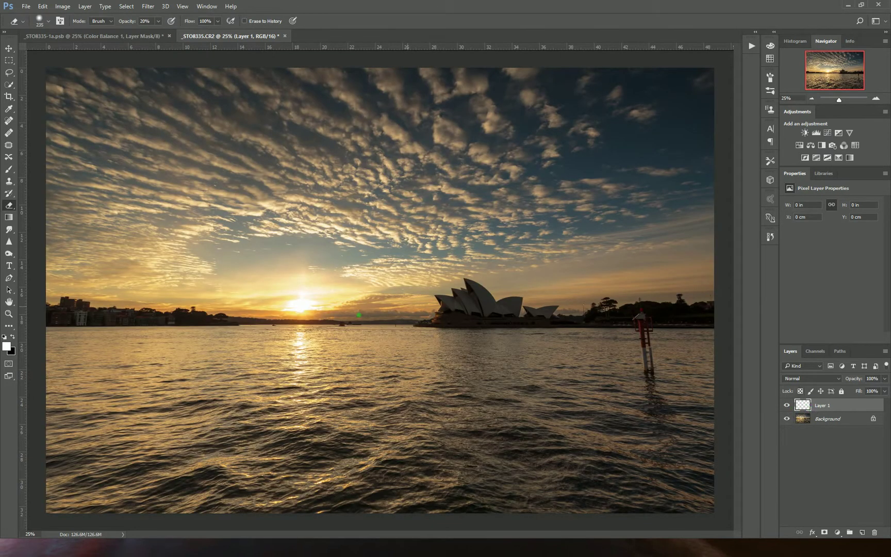
# Paint a large black letter A on Layer 1 with the Brush
pyautogui.press('x')
pyautogui.press('b')
pyautogui.keyDown('alt'); pyautogui.rightClick(367, 356); pyautogui.keyUp('alt')
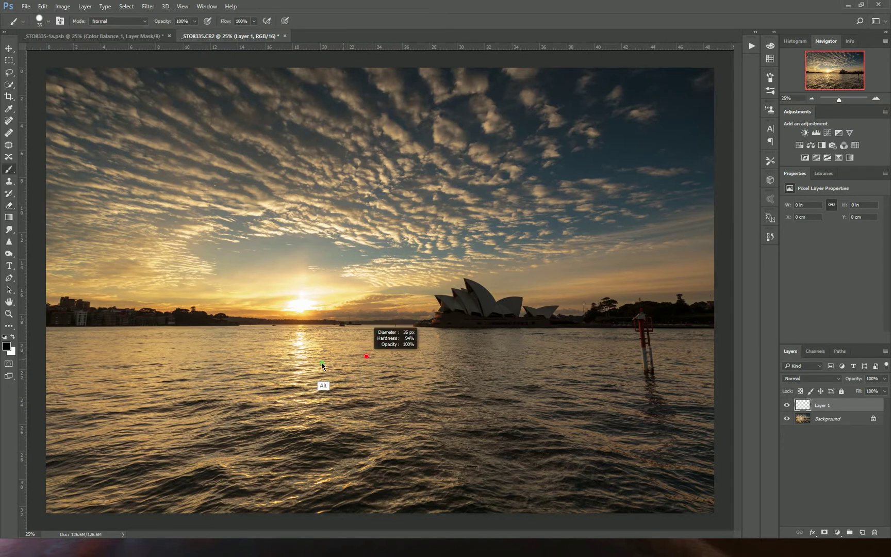
pyautogui.moveTo(253, 483)
pyautogui.mouseDown()
pyautogui.moveTo(270, 396)
pyautogui.moveTo(395, 78)
pyautogui.mouseUp()
pyautogui.moveTo(414, 117); pyautogui.dragTo(554, 497)
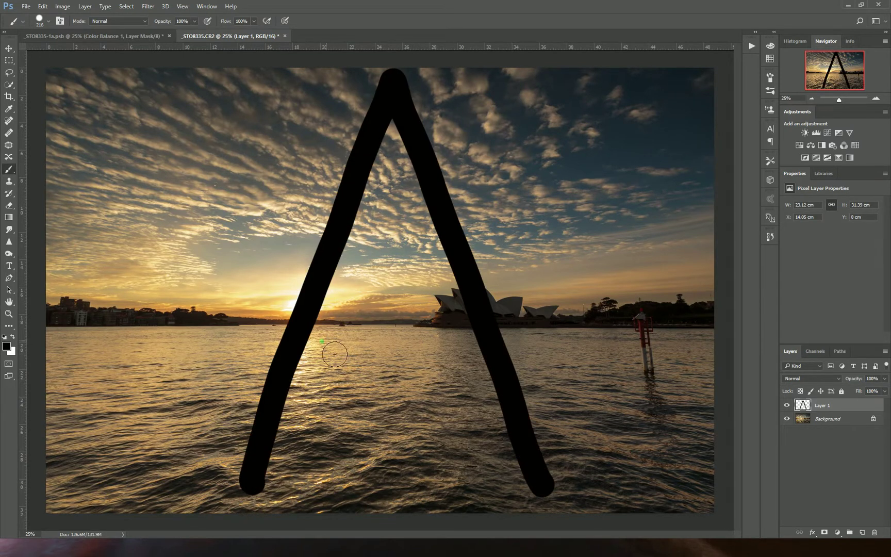
pyautogui.moveTo(310, 330)
pyautogui.mouseDown()
pyautogui.moveTo(497, 314)
pyautogui.moveTo(494, 307)
pyautogui.mouseUp()
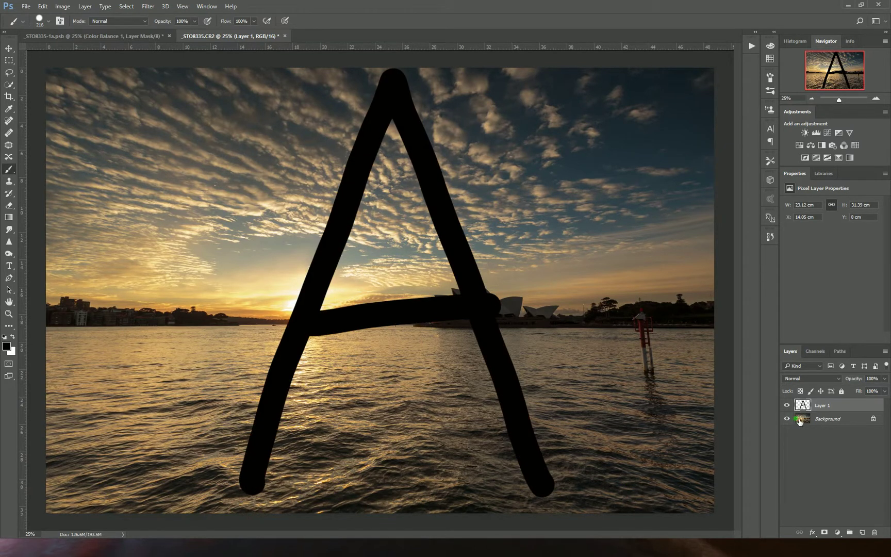
# Toggle the A layer's and photo's visibility to compare, then add an empty Layer 2 above the A
pyautogui.click(828, 423)
pyautogui.click(788, 405)
pyautogui.click(788, 406)
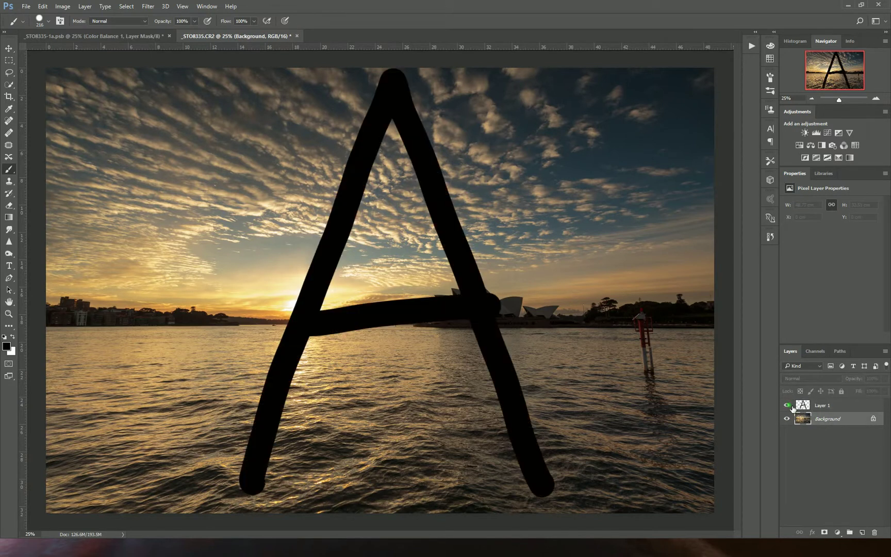
pyautogui.click(790, 406)
pyautogui.click(790, 407)
pyautogui.keyDown('alt'); pyautogui.click(790, 406); pyautogui.keyUp('alt')
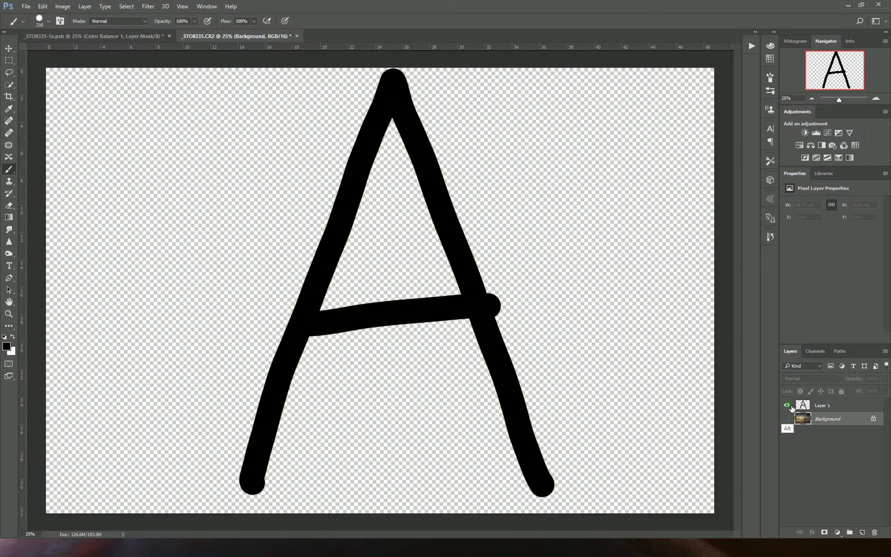
pyautogui.keyDown('alt'); pyautogui.click(792, 409); pyautogui.keyUp('alt')
pyautogui.click(840, 407)
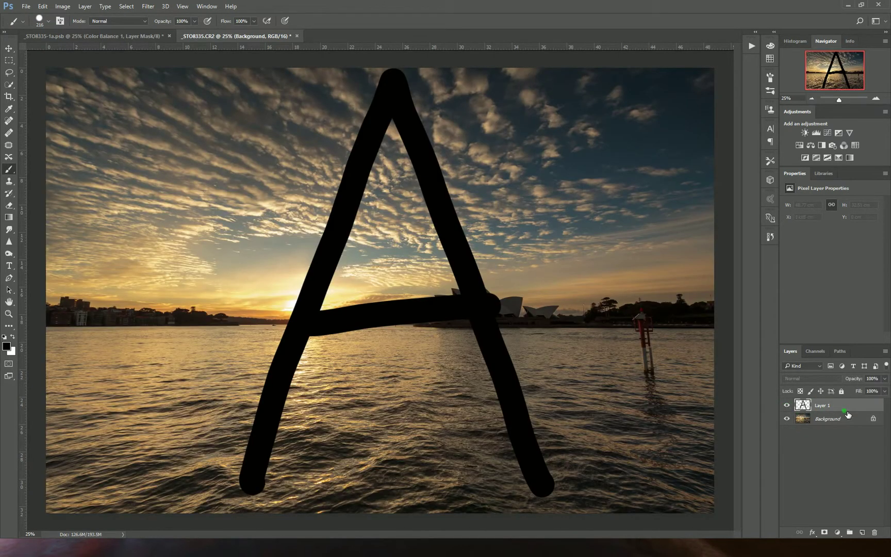
pyautogui.click(863, 531)
# Paint a large white letter B on Layer 2, then toggle the B and A layers off and on
pyautogui.press('x')
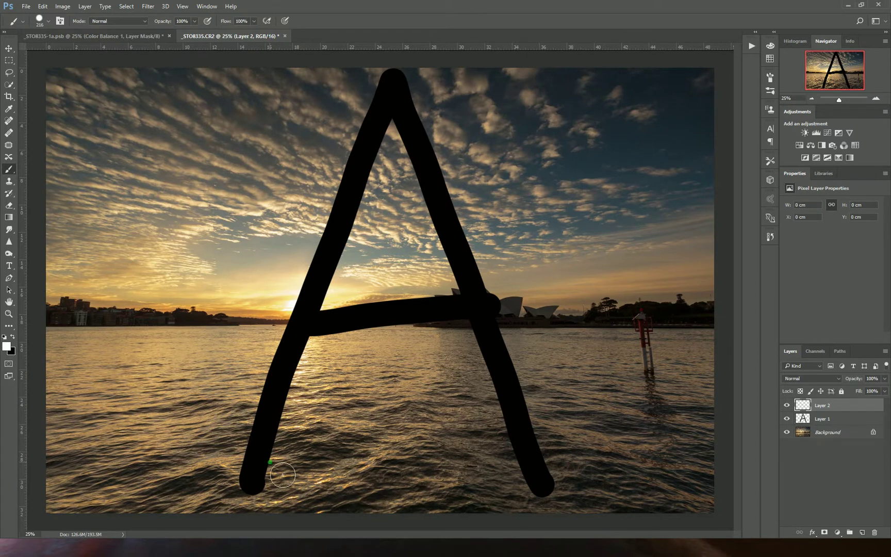
pyautogui.moveTo(254, 483)
pyautogui.mouseDown()
pyautogui.moveTo(232, 123)
pyautogui.moveTo(513, 178)
pyautogui.moveTo(423, 308)
pyautogui.moveTo(377, 495)
pyautogui.moveTo(261, 500)
pyautogui.mouseUp()
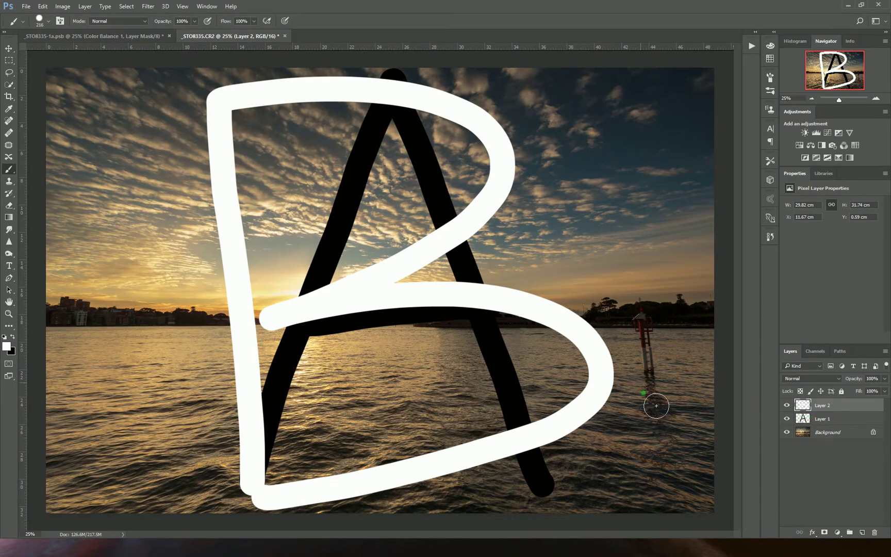
pyautogui.click(787, 405)
pyautogui.click(787, 419)
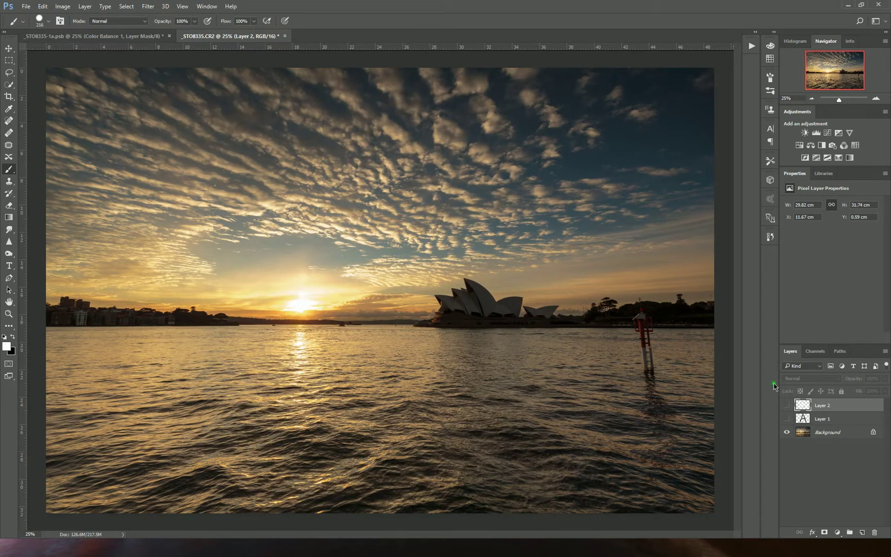
pyautogui.click(788, 420)
pyautogui.click(787, 406)
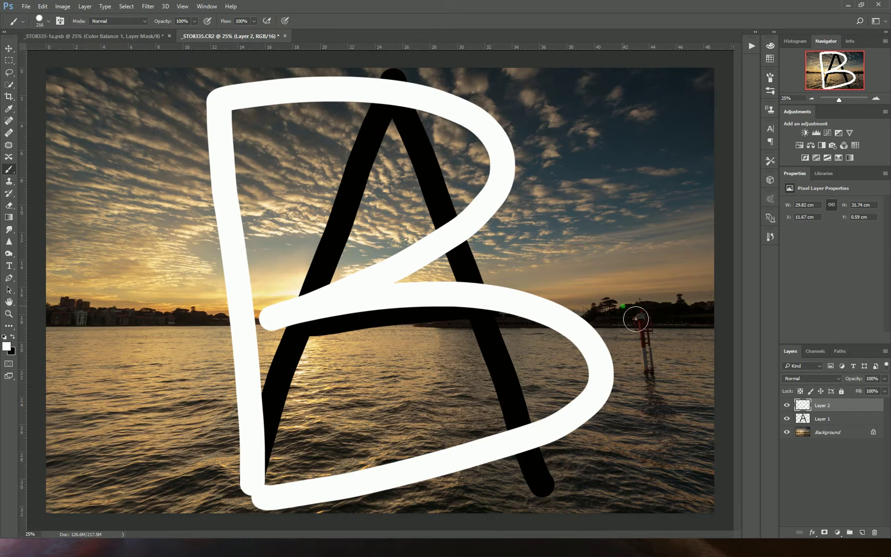
# Drag Layer 2 with the white B below Layer 1 in the stack
pyautogui.click(842, 436)
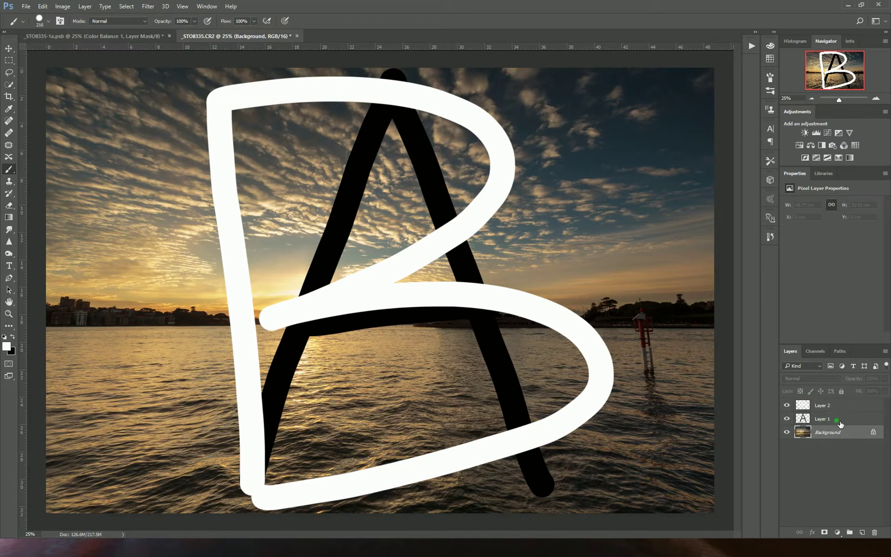
pyautogui.click(845, 417)
pyautogui.click(863, 406)
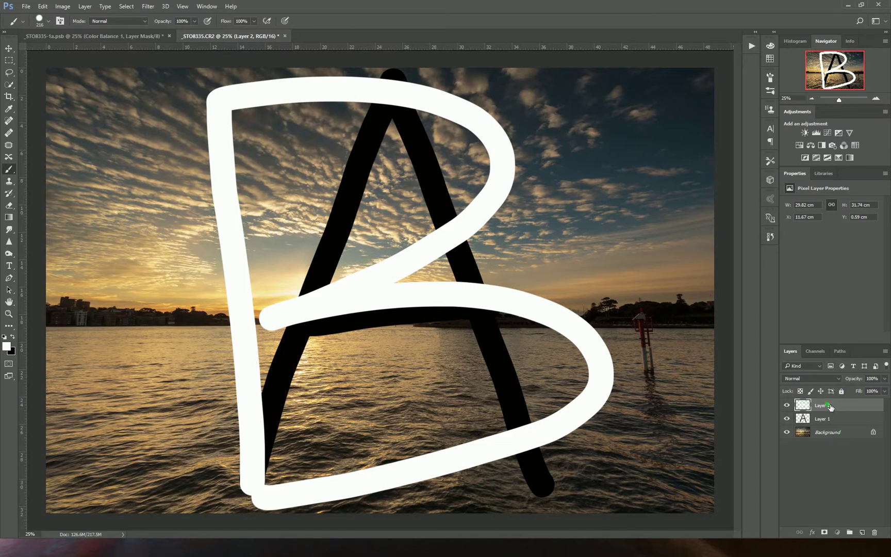
pyautogui.moveTo(853, 408); pyautogui.dragTo(849, 428)
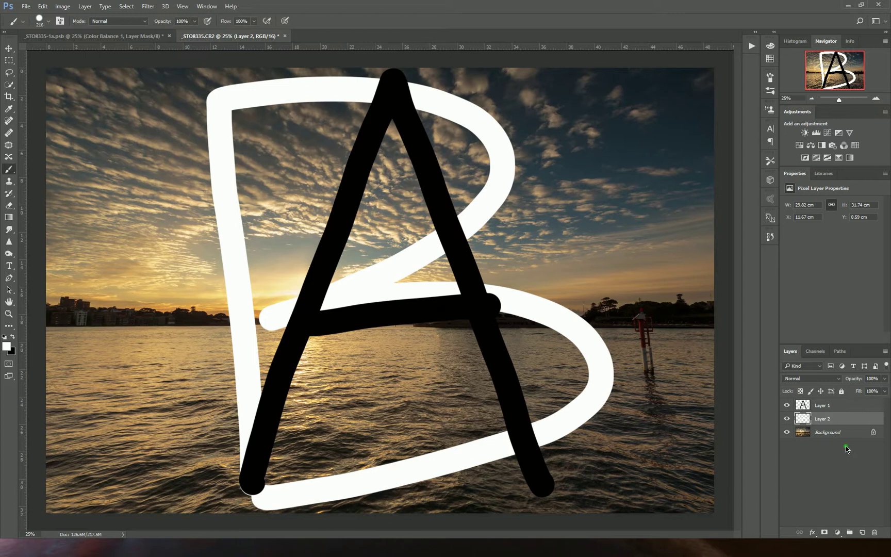
# Move the white B layer back above the black A layer
pyautogui.click(816, 406)
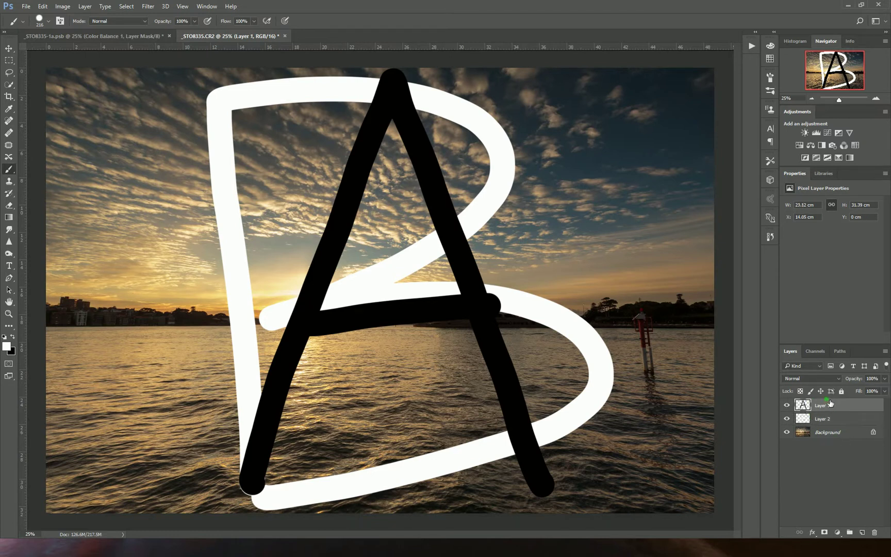
pyautogui.click(816, 417)
pyautogui.click(821, 432)
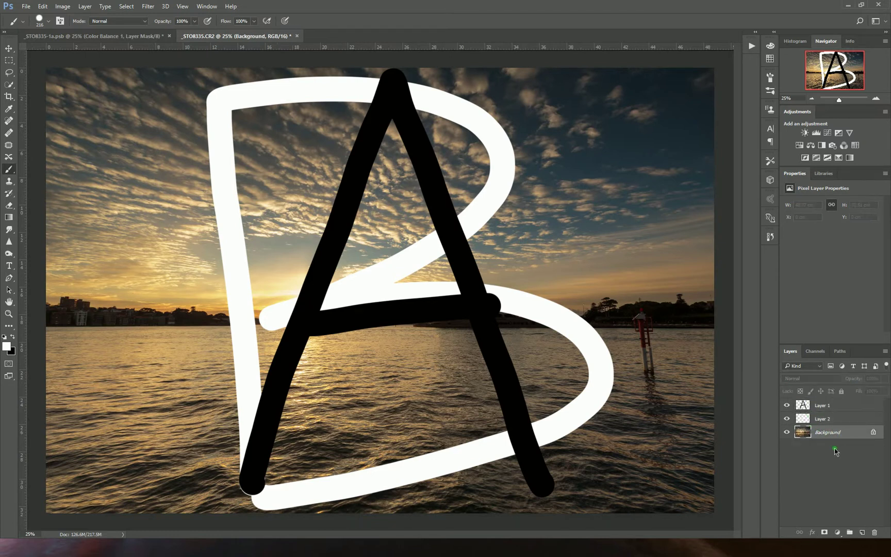
pyautogui.click(825, 405)
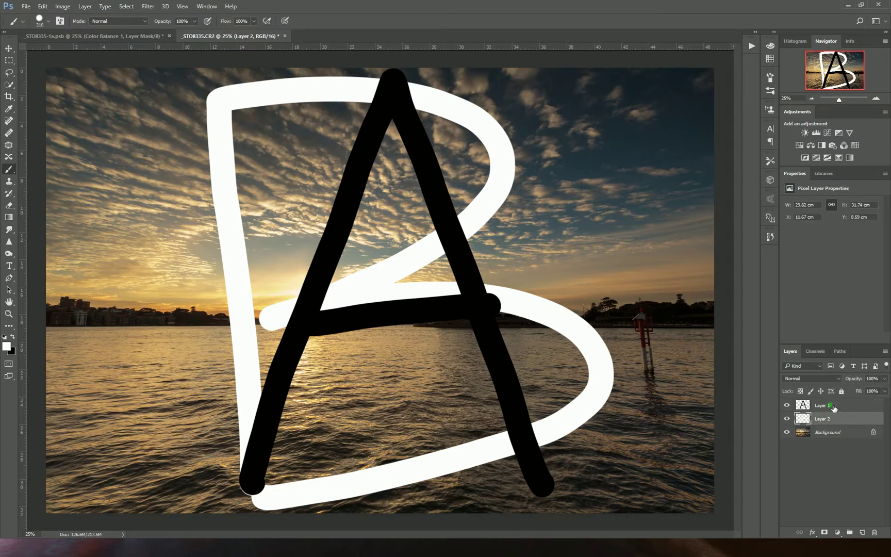
pyautogui.moveTo(842, 420)
pyautogui.mouseDown()
pyautogui.moveTo(838, 433)
pyautogui.moveTo(834, 405)
pyautogui.mouseUp()
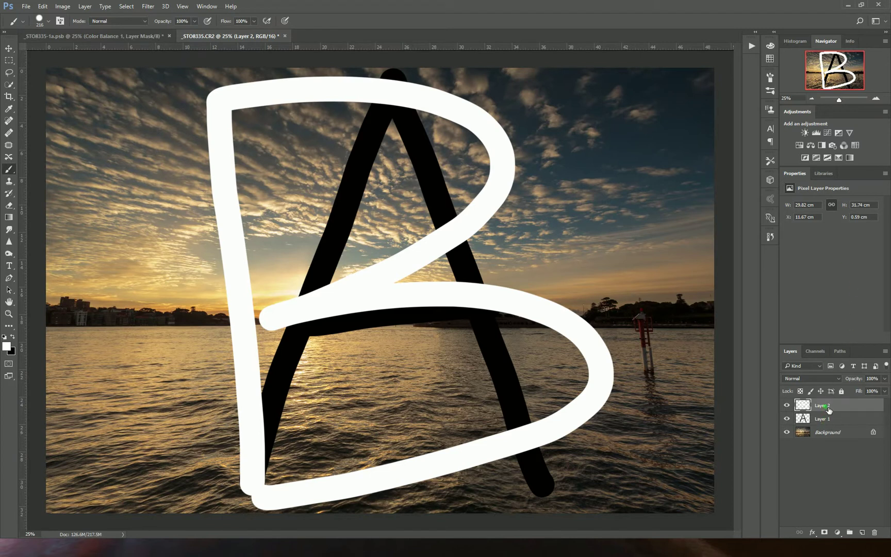
pyautogui.rightClick(850, 417)
# Delete the A and B paint layers together, then add a Curves adjustment layer above the photo
pyautogui.press('Escape')
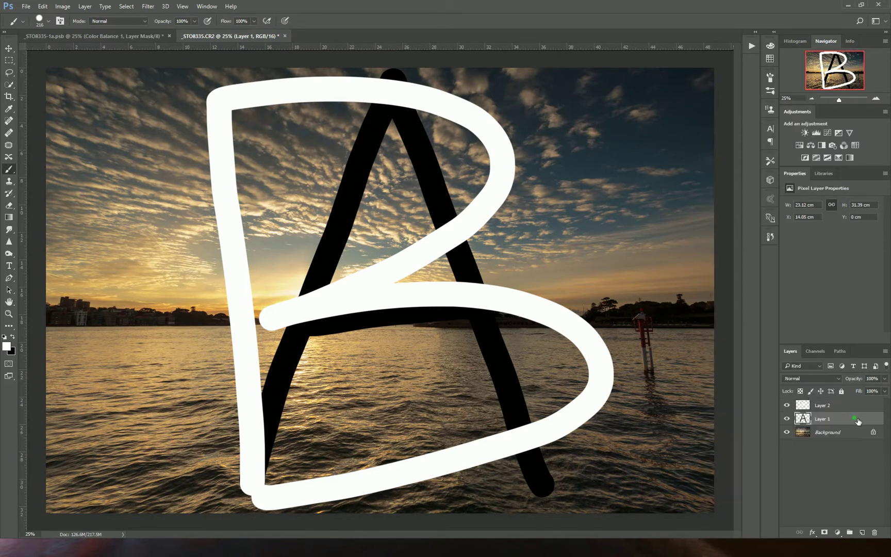
pyautogui.keyDown('shift'); pyautogui.click(852, 408); pyautogui.keyUp('shift')
pyautogui.rightClick(852, 408)
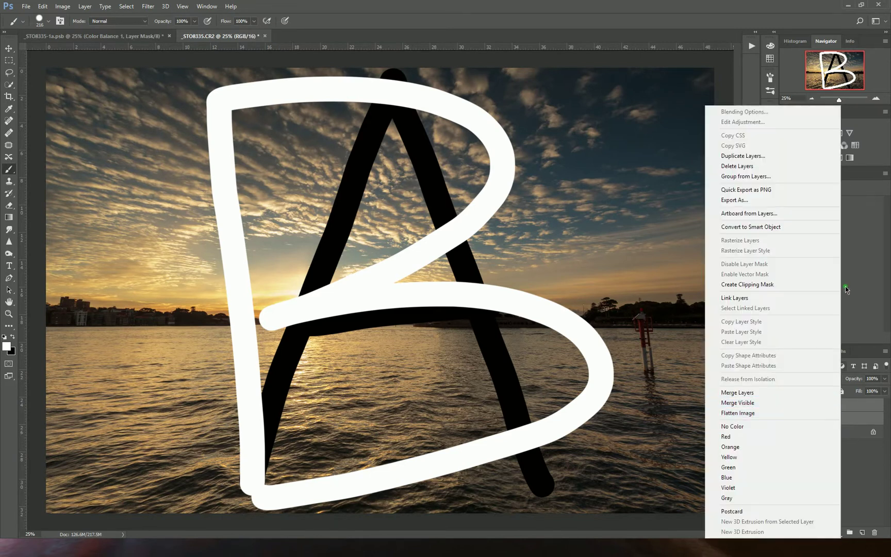
pyautogui.click(760, 166)
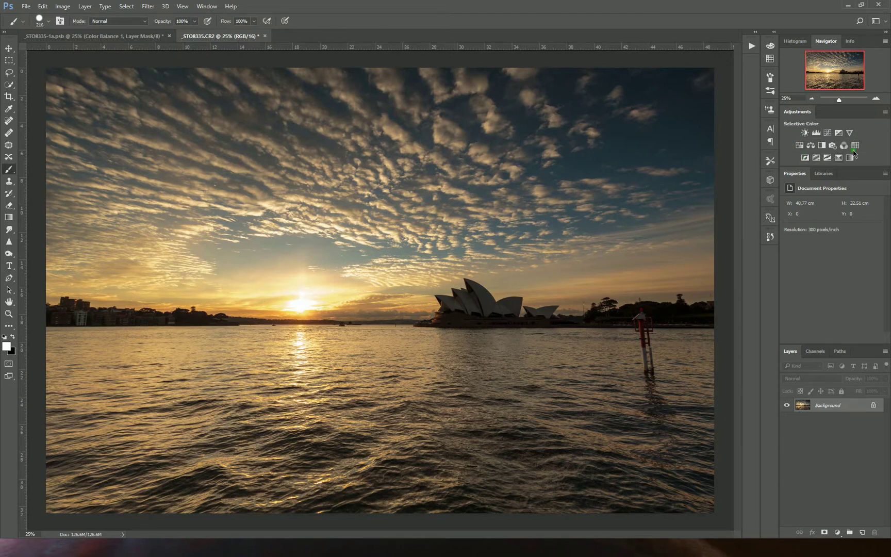
pyautogui.click(827, 133)
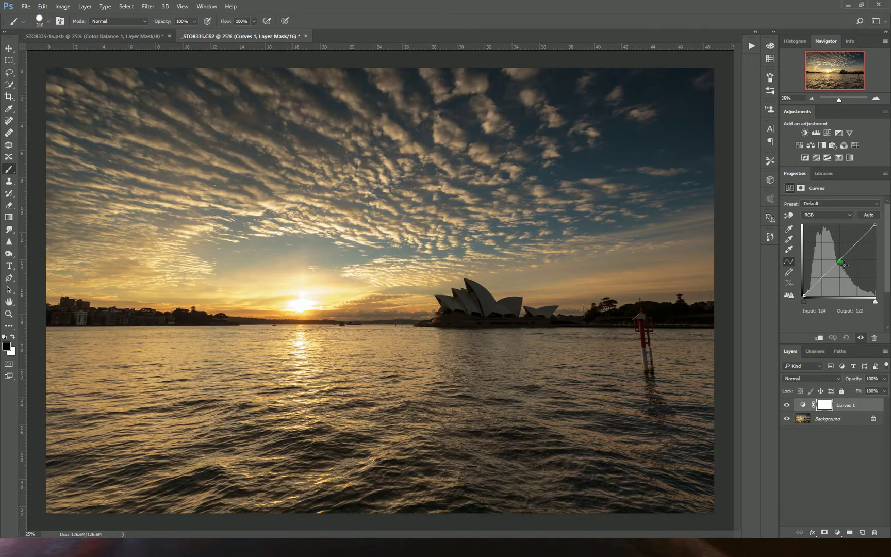
# Bend Curves 1 into an S-curve (point at Input 185 / Output 212) and set its opacity to 78%
pyautogui.moveTo(844, 264); pyautogui.dragTo(859, 243)
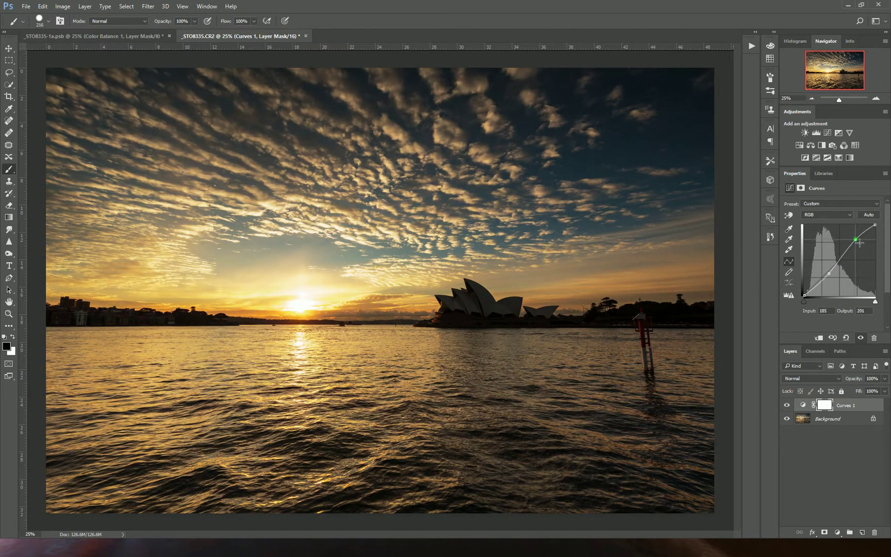
pyautogui.moveTo(832, 276); pyautogui.dragTo(831, 279)
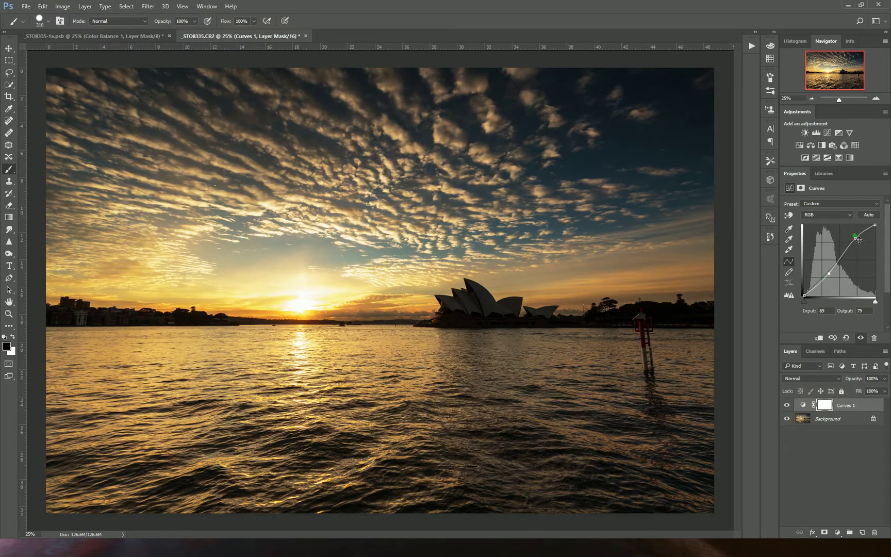
pyautogui.moveTo(859, 242); pyautogui.dragTo(859, 239)
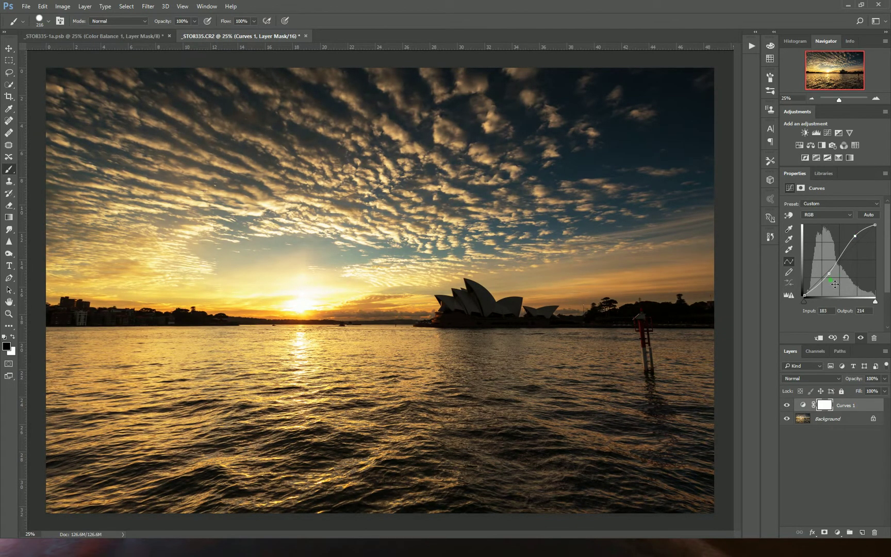
pyautogui.moveTo(832, 278); pyautogui.dragTo(834, 277)
pyautogui.moveTo(859, 239); pyautogui.dragTo(855, 238)
pyautogui.moveTo(858, 381)
pyautogui.mouseDown()
pyautogui.moveTo(874, 386)
pyautogui.moveTo(786, 378)
pyautogui.moveTo(825, 381)
pyautogui.mouseUp()
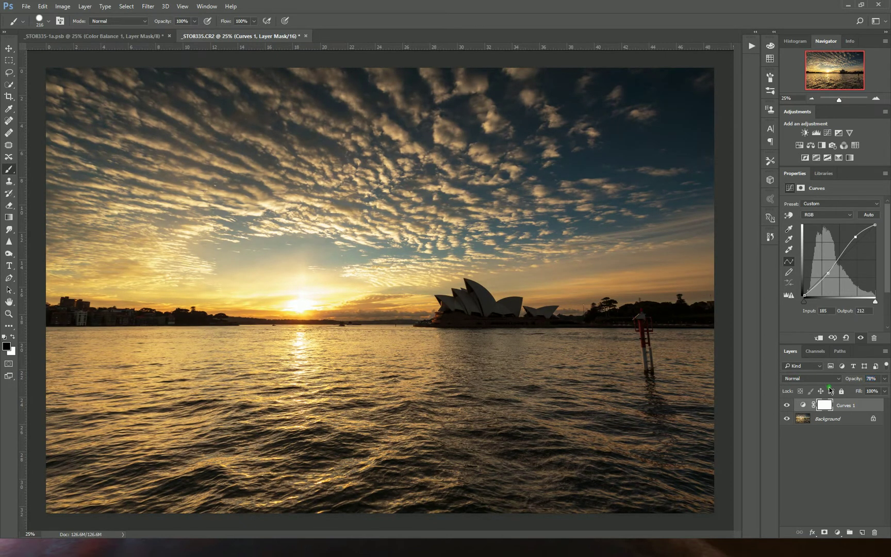
# Compare Curves 1 on and off, then add Curves 2 lifting midtones to Input 124 / Output 149
pyautogui.click(789, 406)
pyautogui.click(789, 406)
pyautogui.click(827, 133)
pyautogui.moveTo(844, 265); pyautogui.dragTo(843, 259)
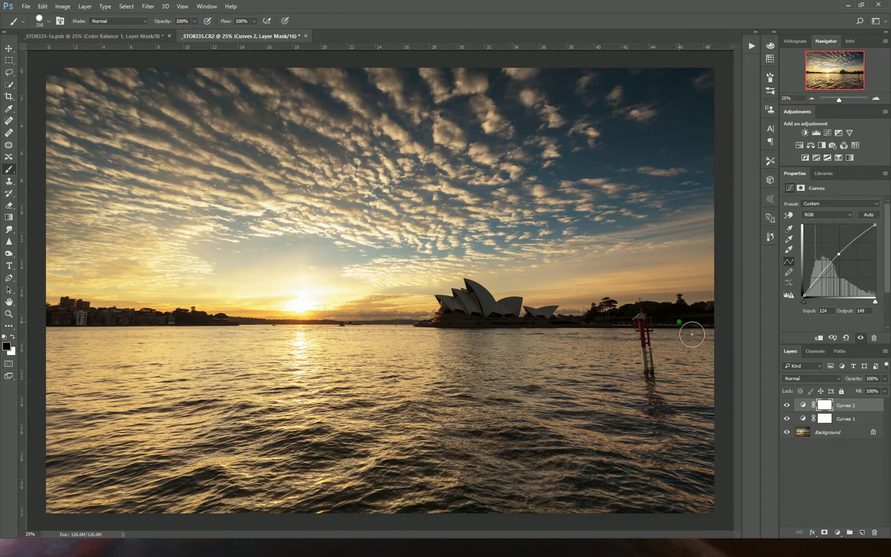
pyautogui.press('g')
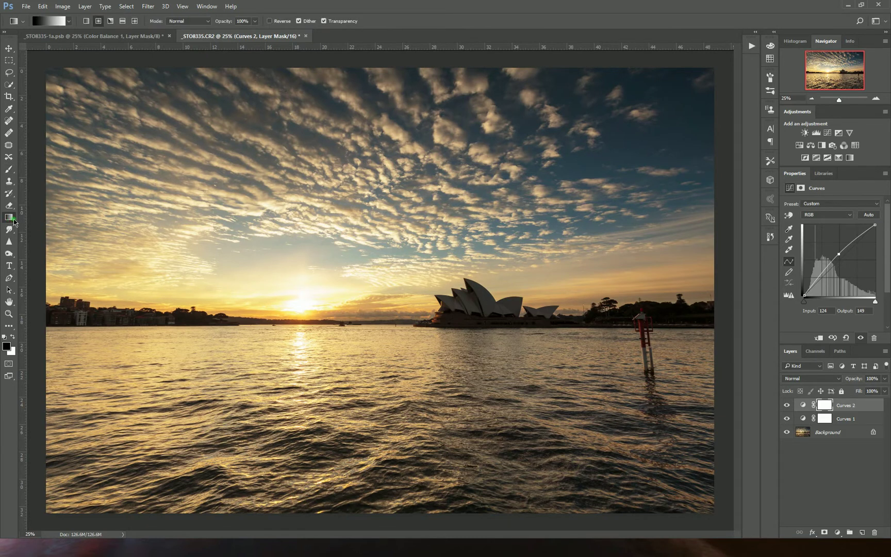
# Inspect the Curves 2 layer mask on its own, confirming it is plain white
pyautogui.click(826, 405)
pyautogui.click(828, 412)
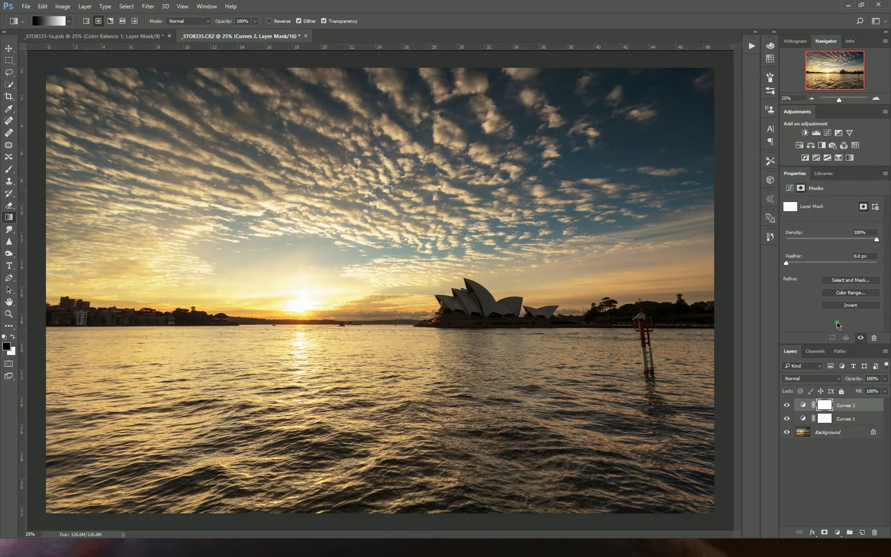
pyautogui.click(828, 419)
pyautogui.click(831, 406)
pyautogui.keyDown('alt'); pyautogui.click(830, 405); pyautogui.keyUp('alt')
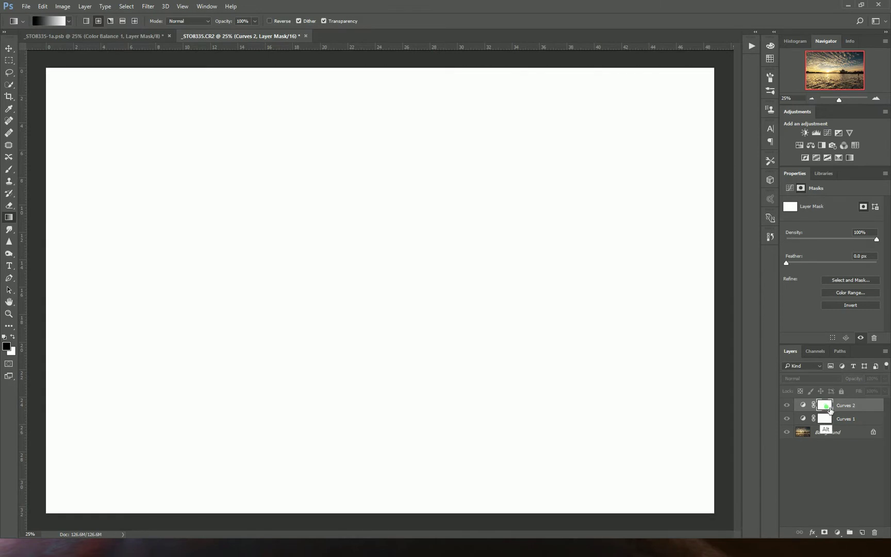
pyautogui.keyDown('alt'); pyautogui.click(827, 409); pyautogui.keyUp('alt')
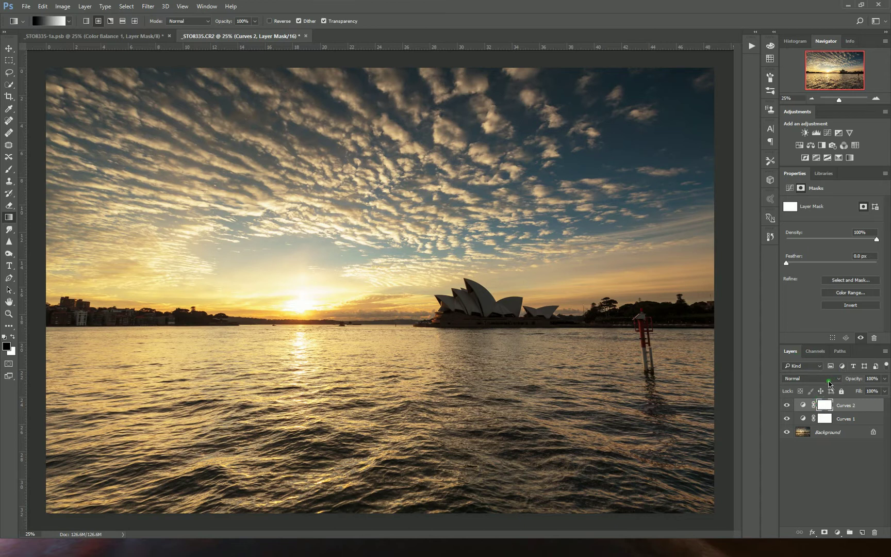
pyautogui.press('b')
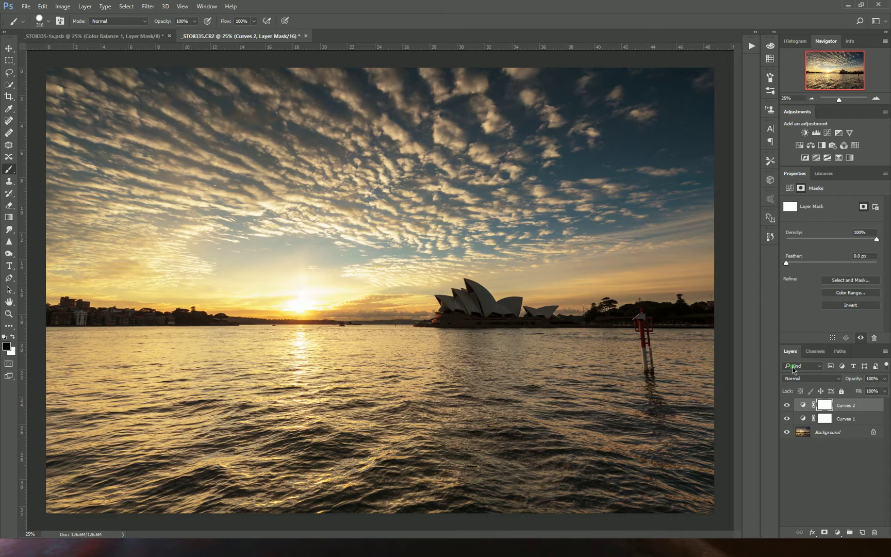
# Paint black strokes into the Curves 2 mask and steepen its curve to Input 121 / Output 174
pyautogui.moveTo(450, 113)
pyautogui.mouseDown()
pyautogui.moveTo(480, 222)
pyautogui.moveTo(519, 240)
pyautogui.moveTo(590, 200)
pyautogui.moveTo(576, 164)
pyautogui.moveTo(446, 160)
pyautogui.moveTo(242, 205)
pyautogui.moveTo(136, 185)
pyautogui.moveTo(143, 242)
pyautogui.moveTo(189, 358)
pyautogui.moveTo(322, 414)
pyautogui.moveTo(425, 437)
pyautogui.moveTo(488, 444)
pyautogui.moveTo(599, 434)
pyautogui.moveTo(627, 260)
pyautogui.mouseUp()
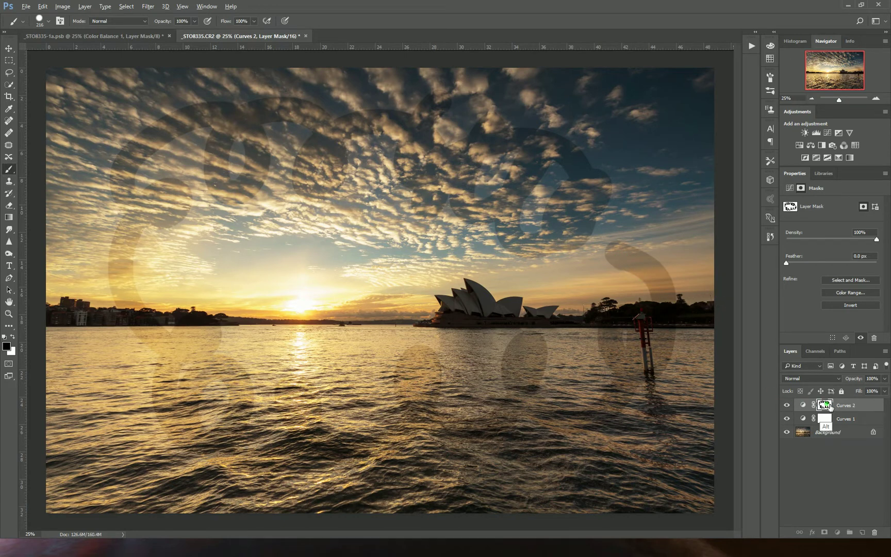
pyautogui.keyDown('alt'); pyautogui.click(825, 406); pyautogui.keyUp('alt')
pyautogui.keyDown('alt'); pyautogui.click(828, 407); pyautogui.keyUp('alt')
pyautogui.click(805, 404)
pyautogui.moveTo(845, 256)
pyautogui.mouseDown()
pyautogui.moveTo(840, 230)
pyautogui.moveTo(841, 279)
pyautogui.moveTo(840, 246)
pyautogui.mouseUp()
# Replace the painted Curves 2 mask with a black-to-white gradient
pyautogui.click(825, 404)
pyautogui.press('x')
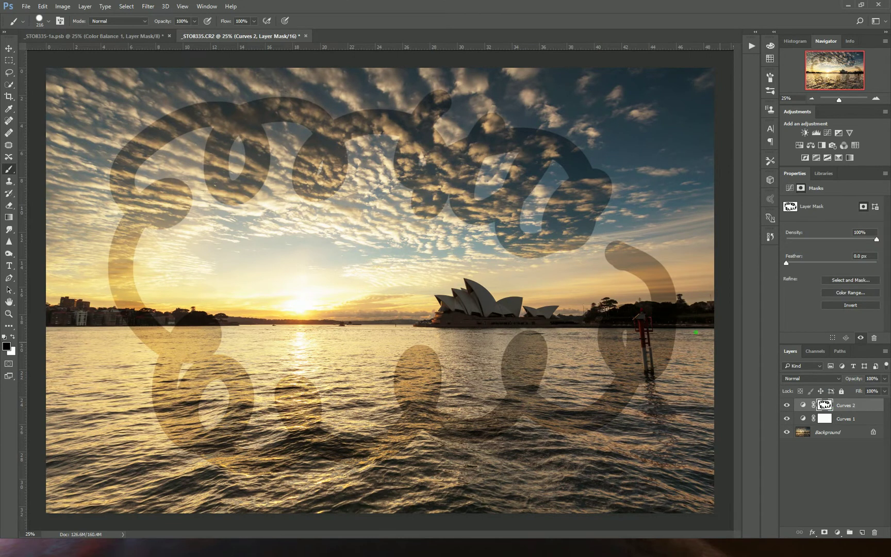
pyautogui.press('g')
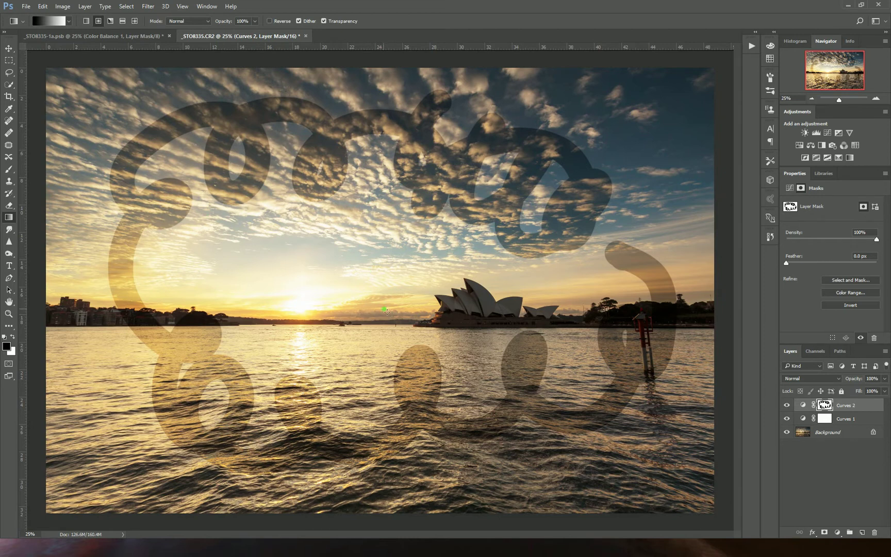
pyautogui.moveTo(385, 310); pyautogui.dragTo(710, 144)
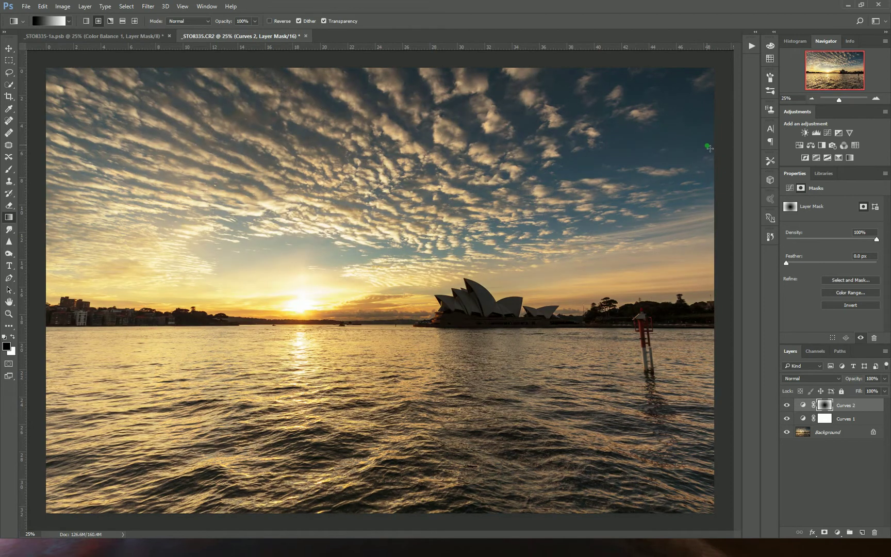
# Fill the Curves 2 mask with a white-centre radial gradient, then check the mask and the result
pyautogui.press('x')
pyautogui.moveTo(392, 314); pyautogui.dragTo(642, 153)
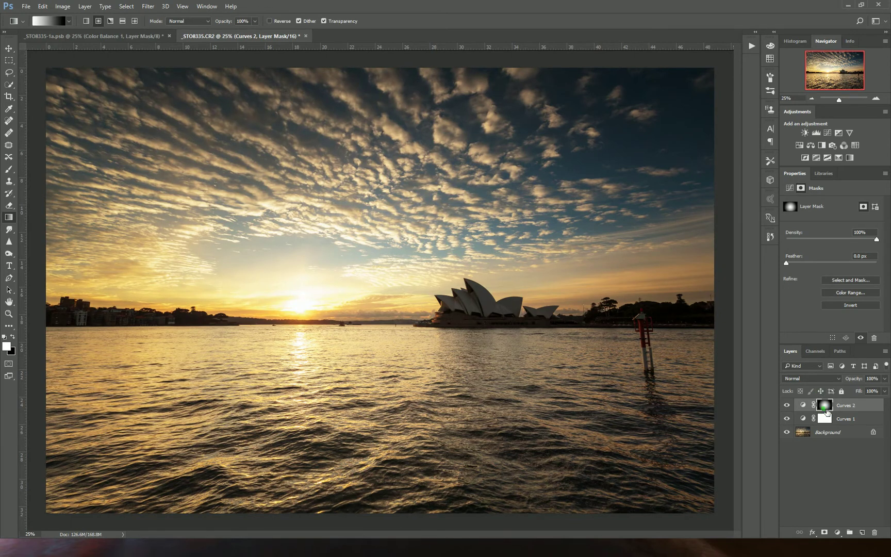
pyautogui.keyDown('alt'); pyautogui.click(829, 410); pyautogui.keyUp('alt')
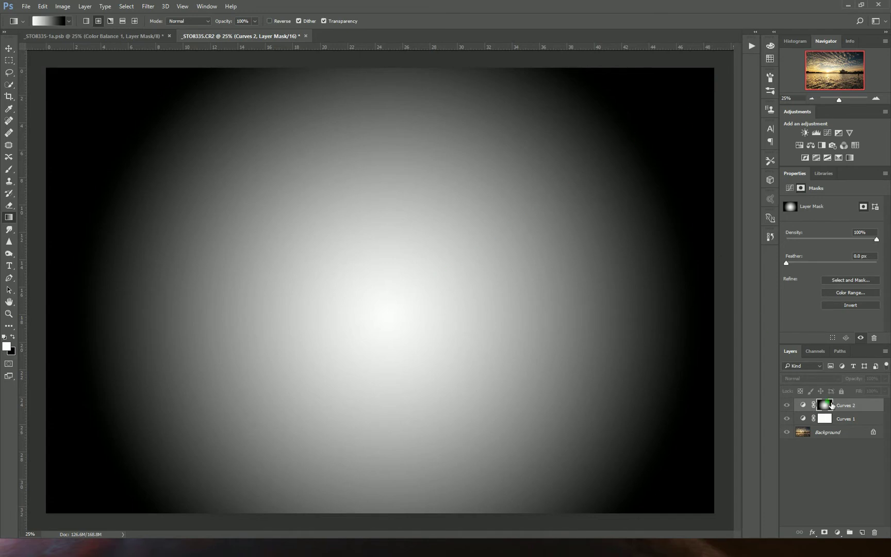
pyautogui.keyDown('alt'); pyautogui.click(828, 405); pyautogui.keyUp('alt')
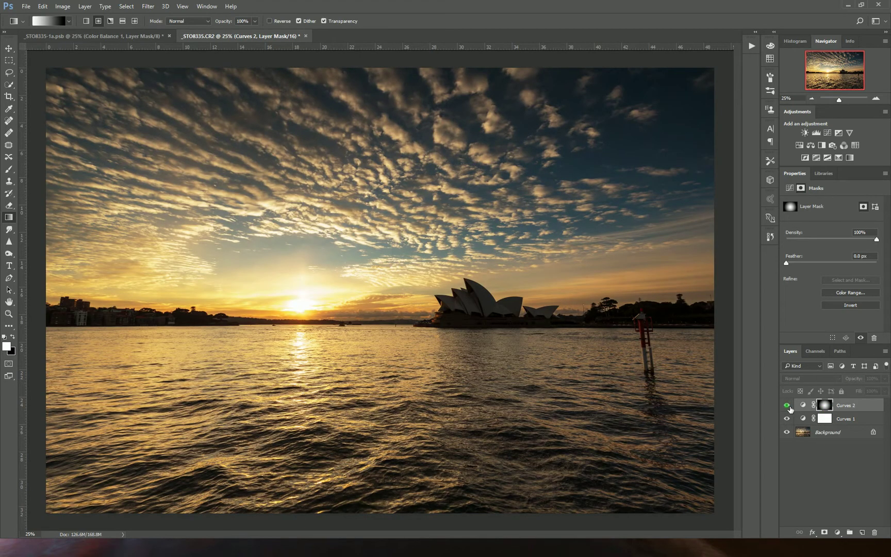
pyautogui.click(788, 406)
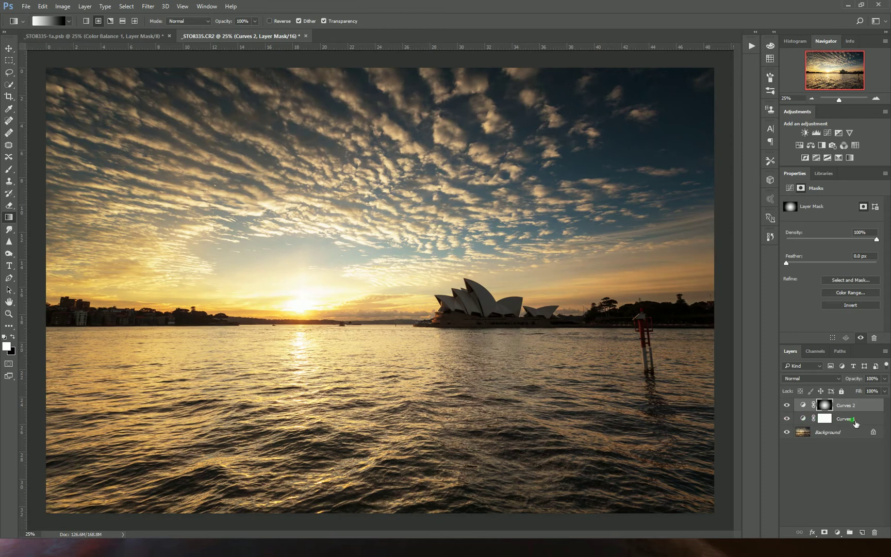
pyautogui.click(854, 421)
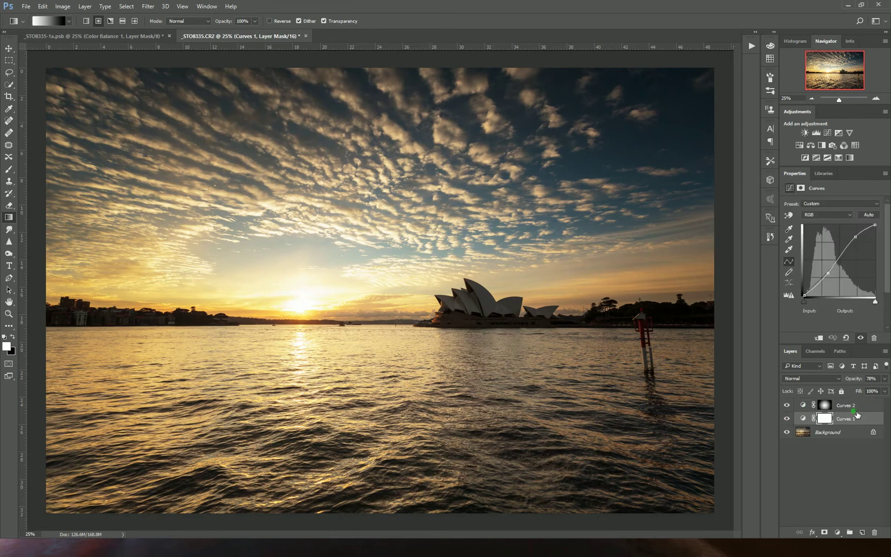
pyautogui.keyDown('alt'); pyautogui.click(792, 435); pyautogui.keyUp('alt')
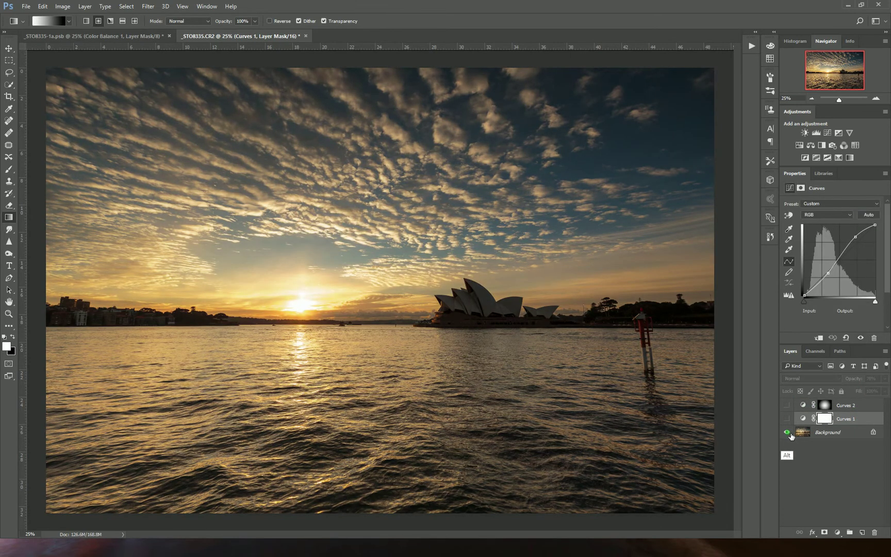
pyautogui.keyDown('alt'); pyautogui.click(792, 435); pyautogui.keyUp('alt')
pyautogui.keyDown('alt'); pyautogui.click(792, 435); pyautogui.keyUp('alt')
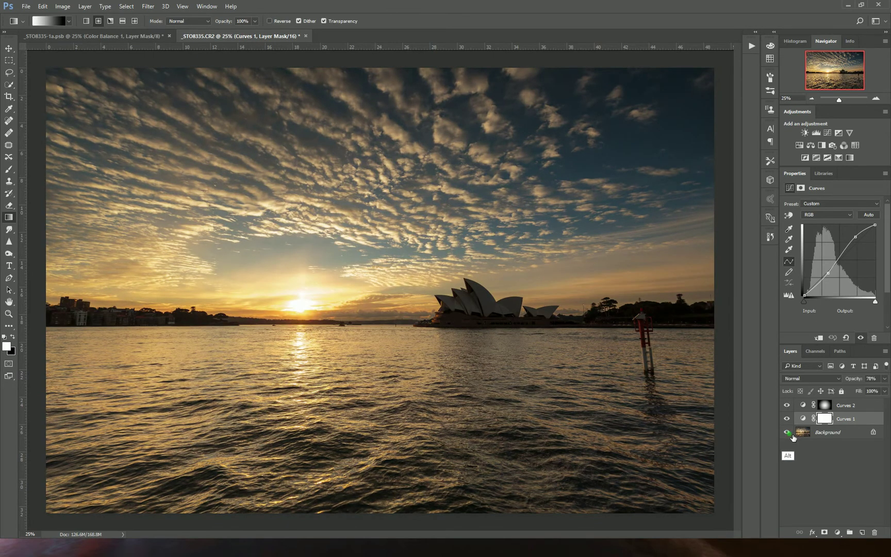
pyautogui.keyDown('alt'); pyautogui.click(792, 437); pyautogui.keyUp('alt')
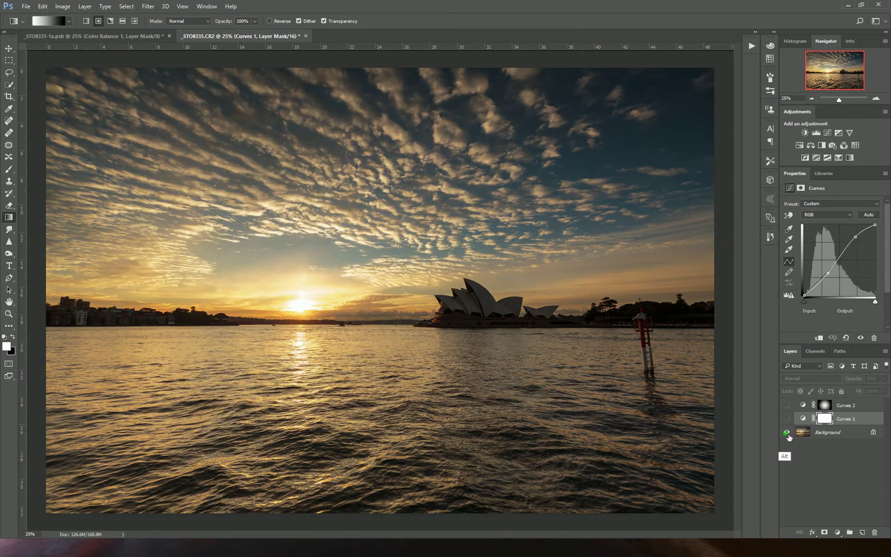
pyautogui.keyDown('alt'); pyautogui.click(790, 436); pyautogui.keyUp('alt')
pyautogui.keyDown('alt'); pyautogui.click(787, 437); pyautogui.keyUp('alt')
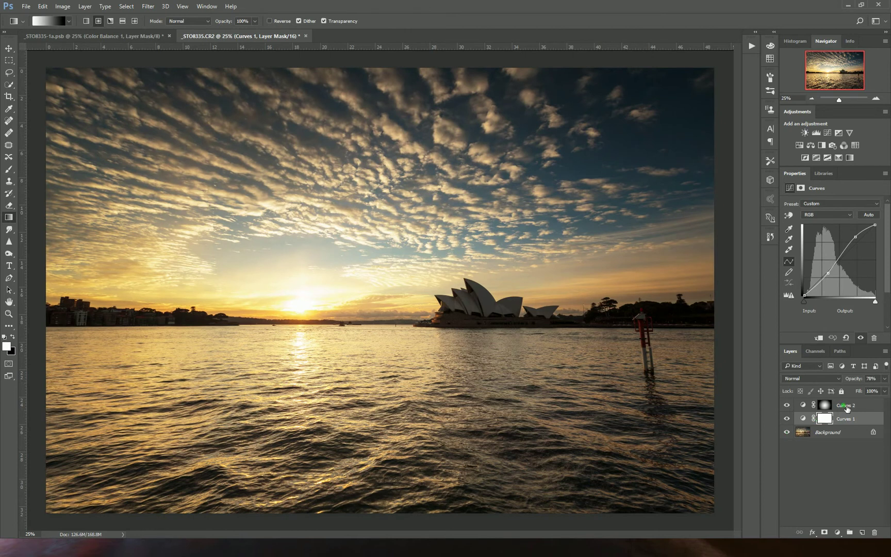
pyautogui.click(844, 406)
# Add a Hue/Saturation layer with Master Saturation +24 and Blues Saturation -13
pyautogui.click(799, 144)
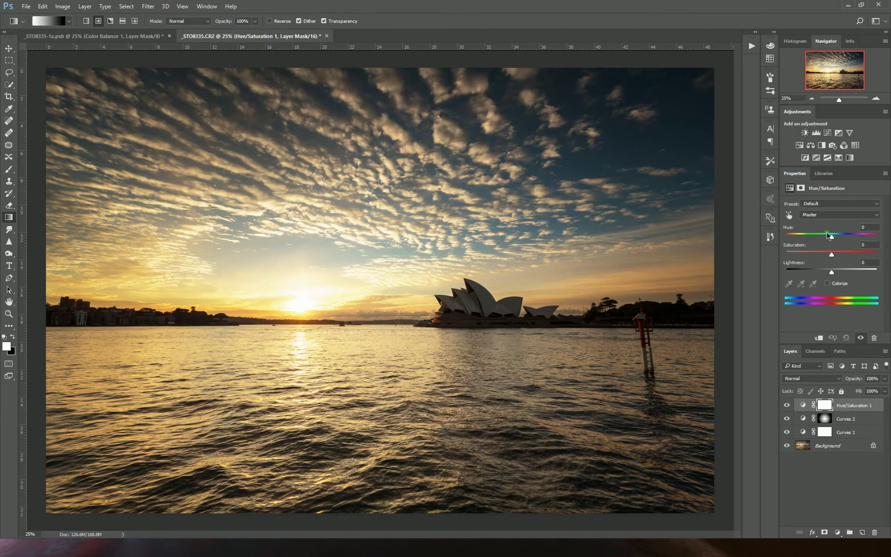
pyautogui.moveTo(832, 256); pyautogui.dragTo(844, 260)
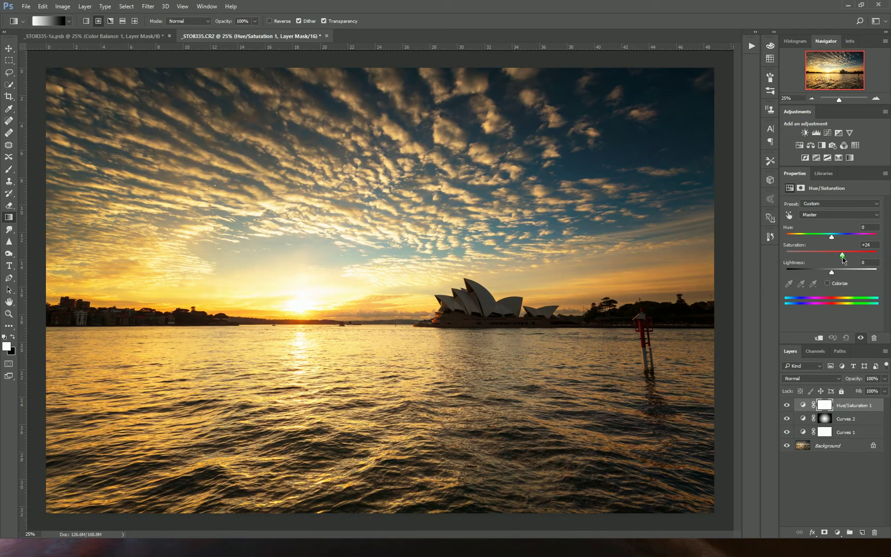
pyautogui.click(834, 216)
pyautogui.click(831, 235)
pyautogui.click(831, 216)
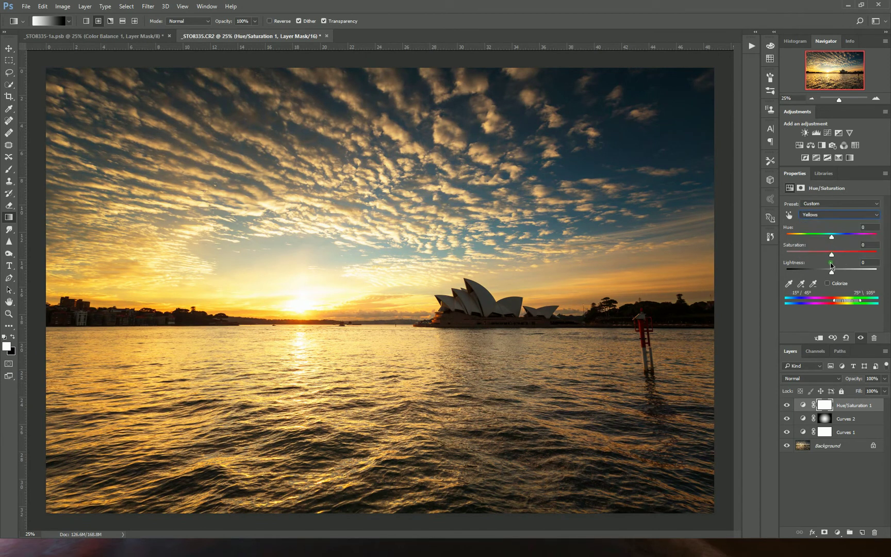
pyautogui.click(835, 215)
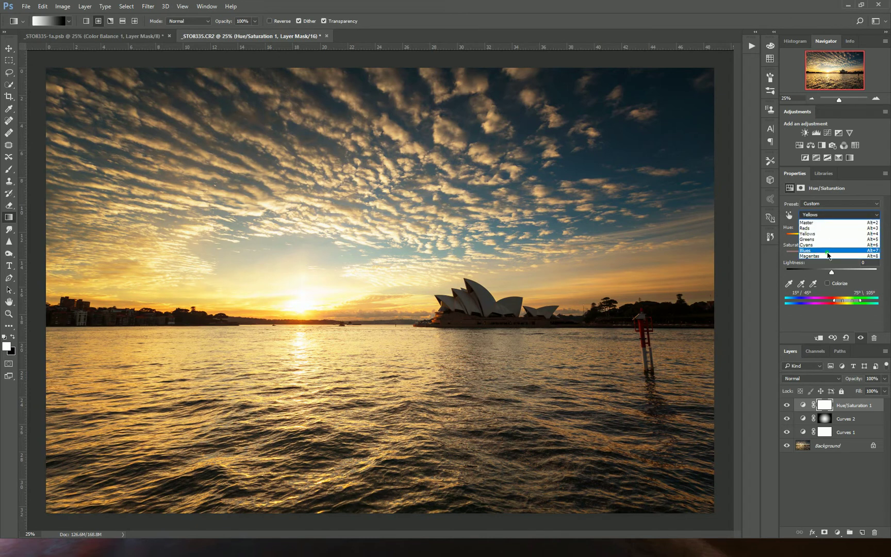
pyautogui.click(827, 252)
pyautogui.moveTo(831, 252); pyautogui.dragTo(811, 254)
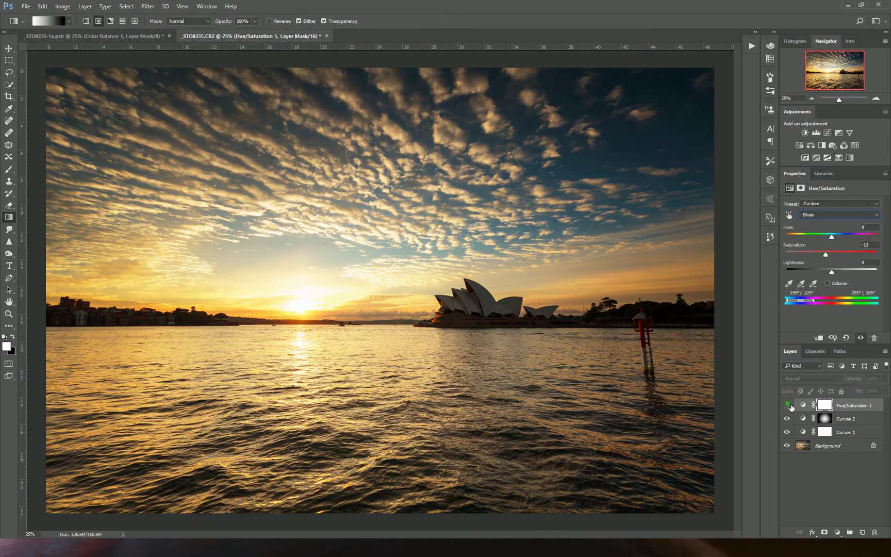
# Compare the edited photo with the original by hiding and restoring the adjustments
pyautogui.moveTo(858, 382)
pyautogui.mouseDown()
pyautogui.moveTo(836, 381)
pyautogui.moveTo(865, 381)
pyautogui.mouseUp()
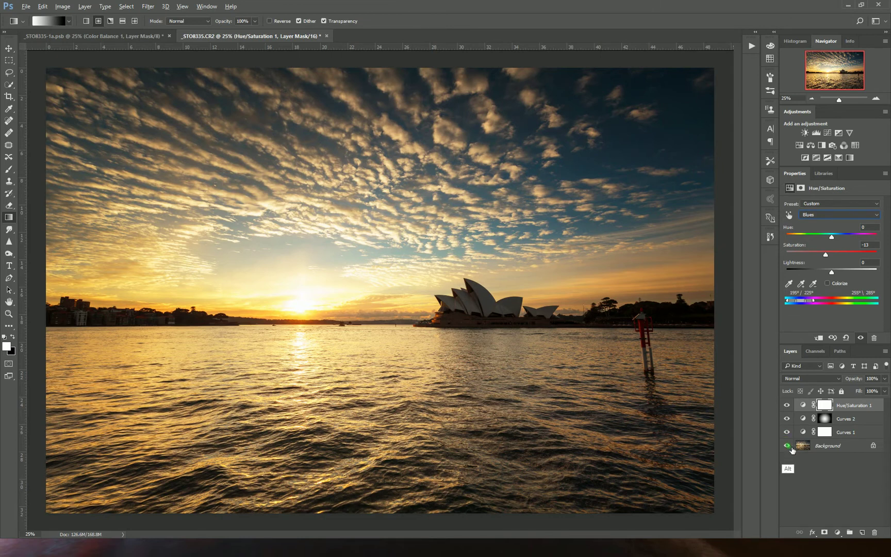
pyautogui.keyDown('alt'); pyautogui.click(795, 446); pyautogui.keyUp('alt')
pyautogui.keyDown('alt'); pyautogui.click(795, 446); pyautogui.keyUp('alt')
# Bring _STO8335-1a.psb to the front and preview its simple and advanced finished edits
pyautogui.click(142, 37)
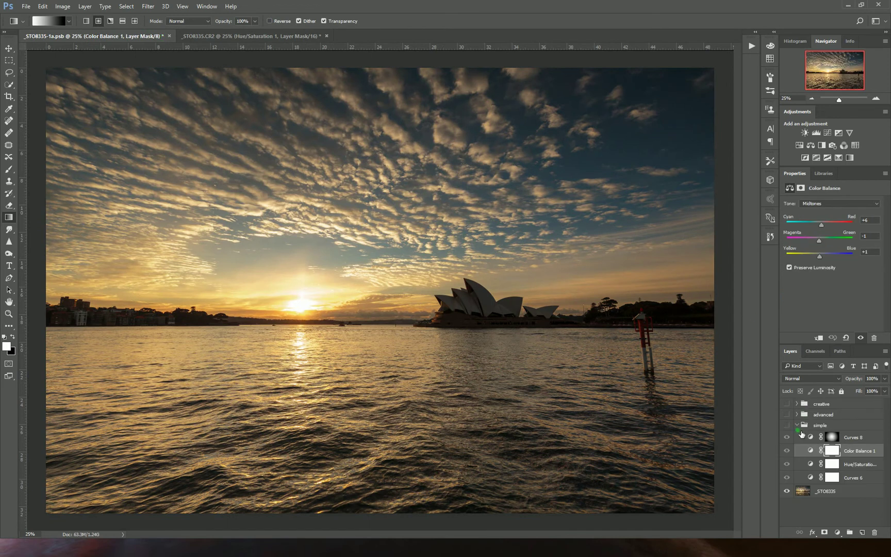
pyautogui.click(788, 425)
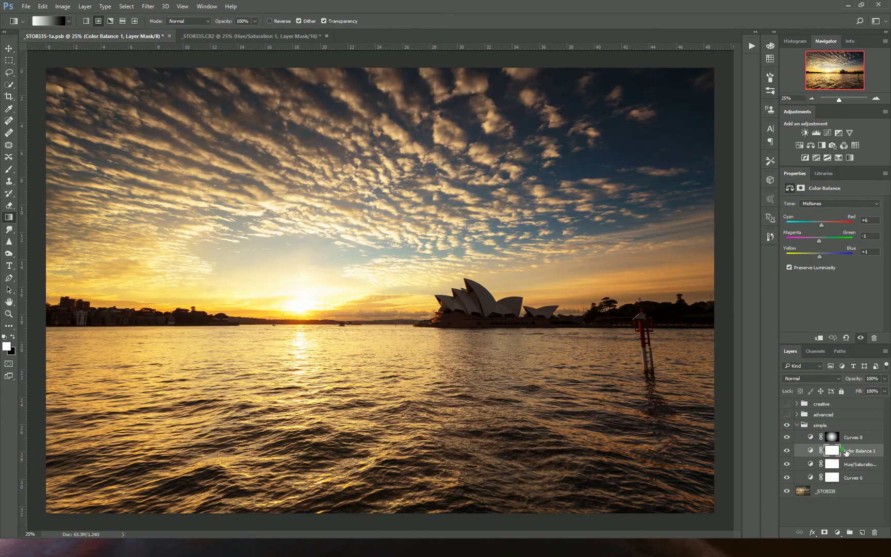
pyautogui.click(787, 425)
pyautogui.click(787, 414)
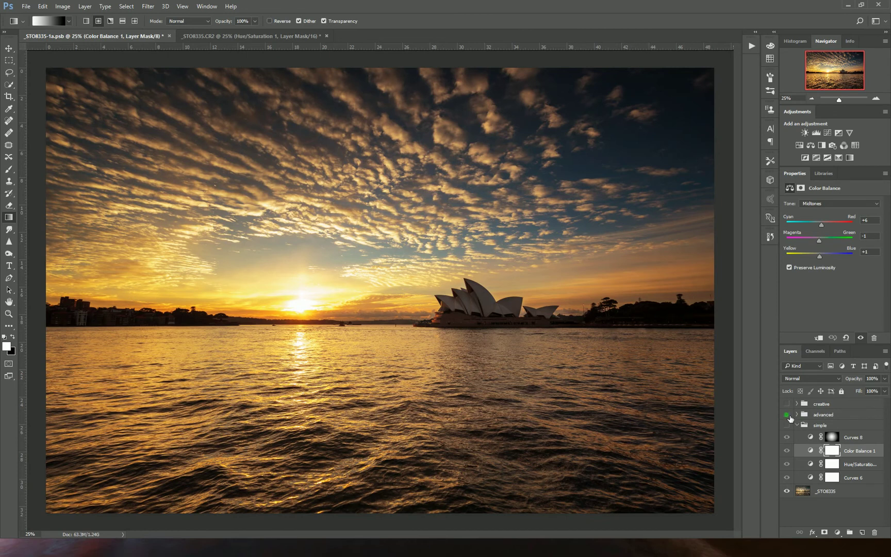
pyautogui.click(788, 416)
pyautogui.click(788, 415)
pyautogui.click(789, 415)
# Compare the creative edit against the simple and advanced versions, then glance at the Channels panel
pyautogui.click(790, 404)
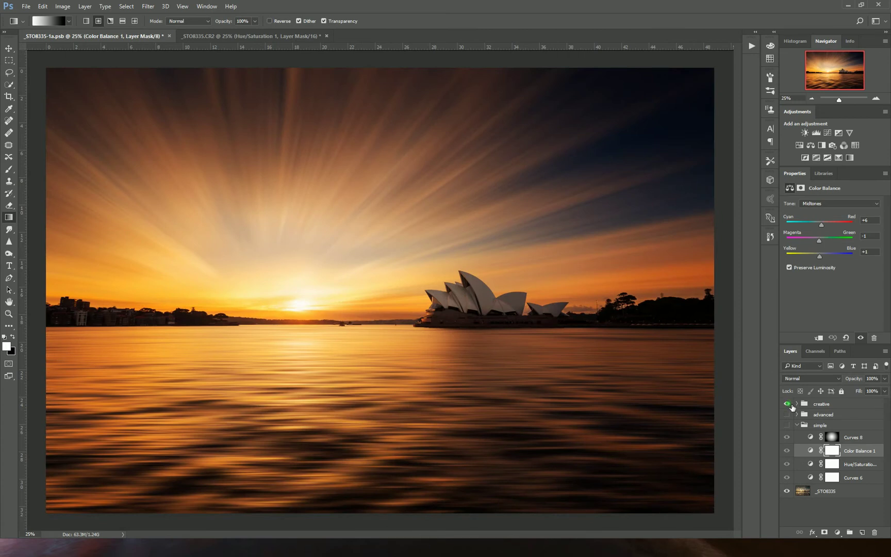
pyautogui.click(791, 406)
pyautogui.click(788, 425)
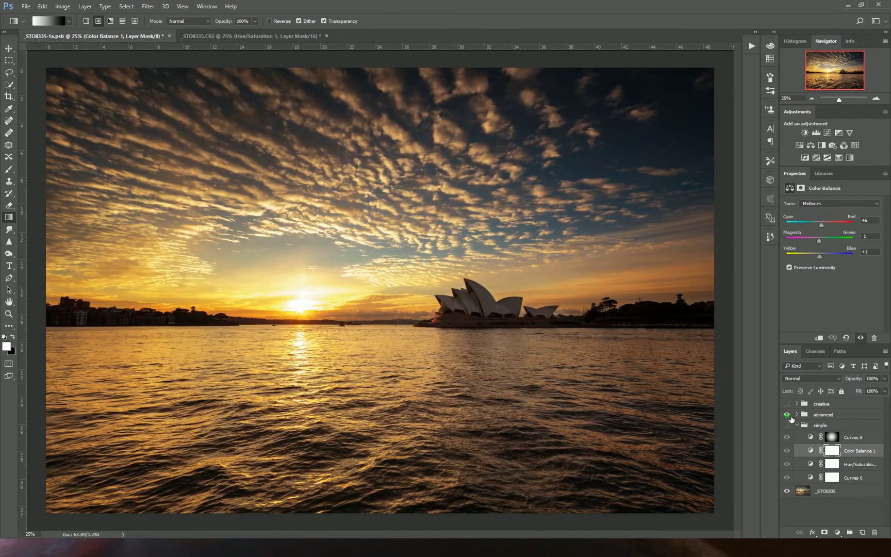
pyautogui.click(787, 425)
pyautogui.click(788, 425)
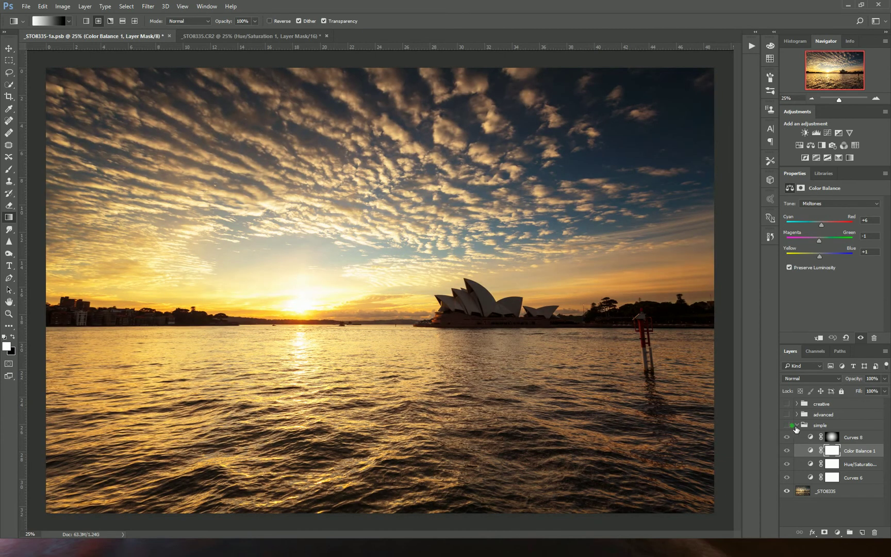
pyautogui.click(787, 426)
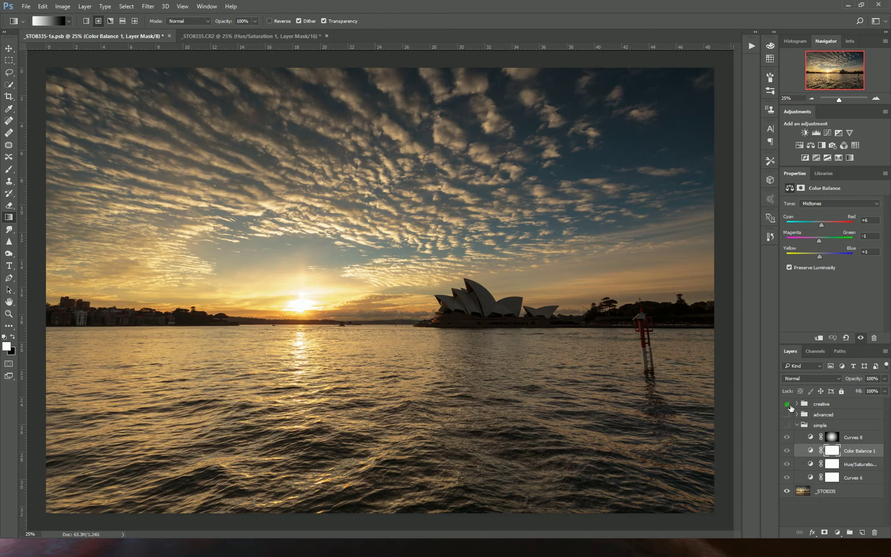
pyautogui.click(787, 404)
pyautogui.click(787, 405)
pyautogui.click(815, 351)
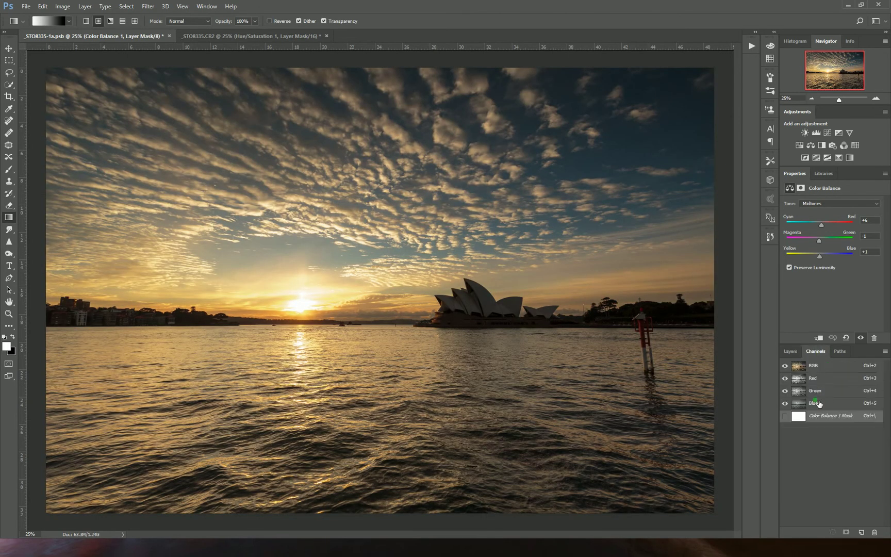
pyautogui.click(790, 351)
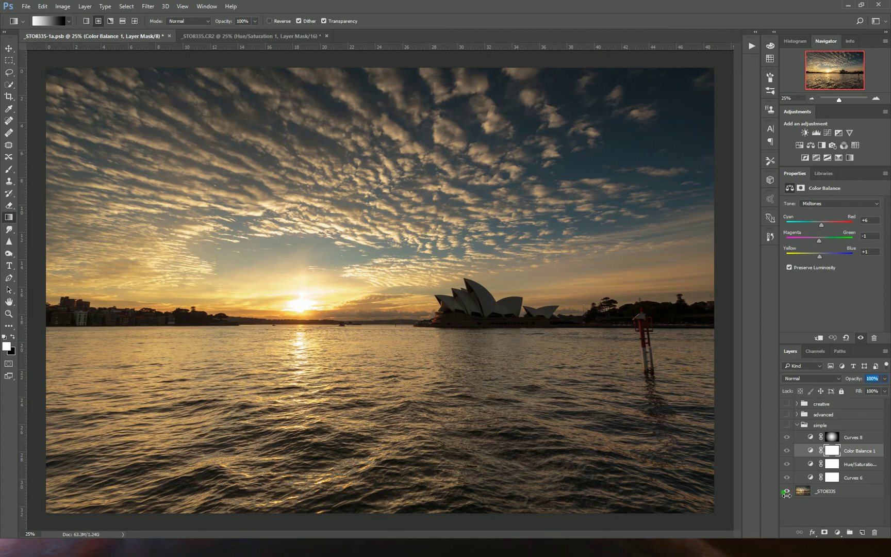
# Return to _STO8335.CR2 and select the Curves 2 layer to show its curve settings
pyautogui.click(293, 36)
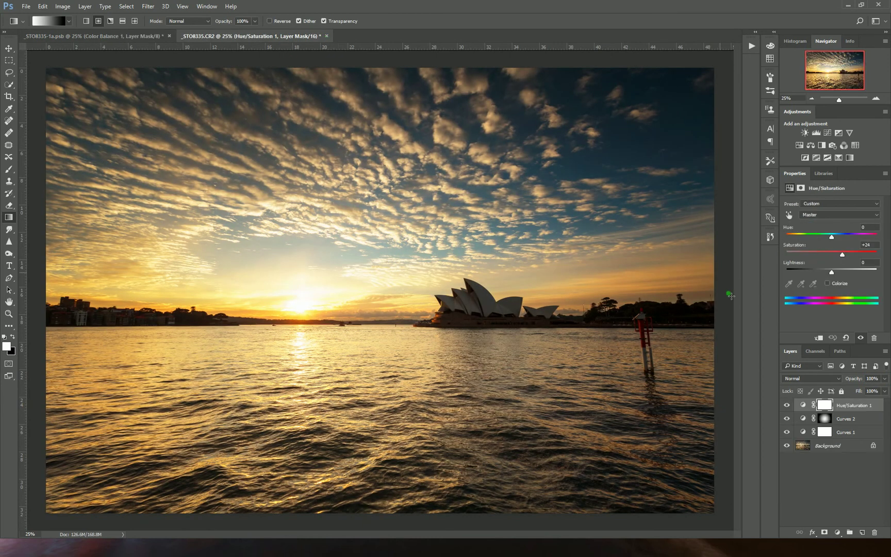
pyautogui.click(856, 421)
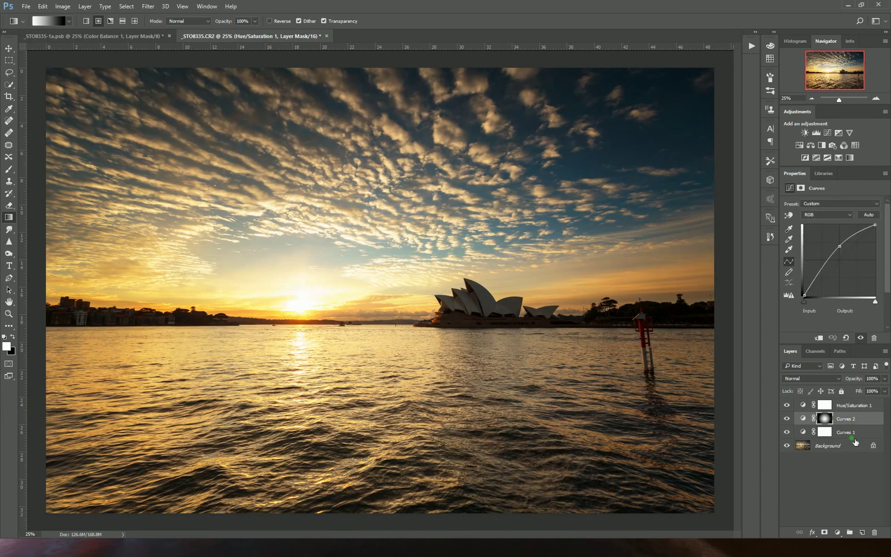